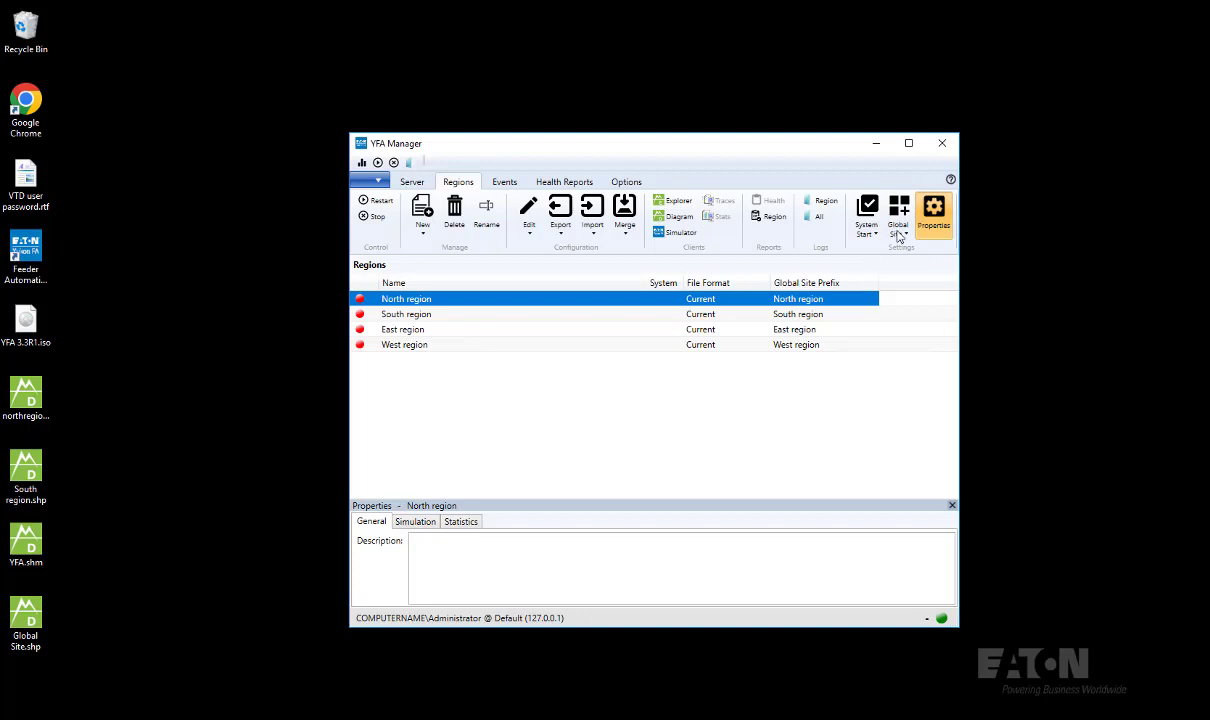
Step: Confirm that the North region's Global Site prefix remains 'North region'
{"action": "left_click", "coordinate": [898, 218]}
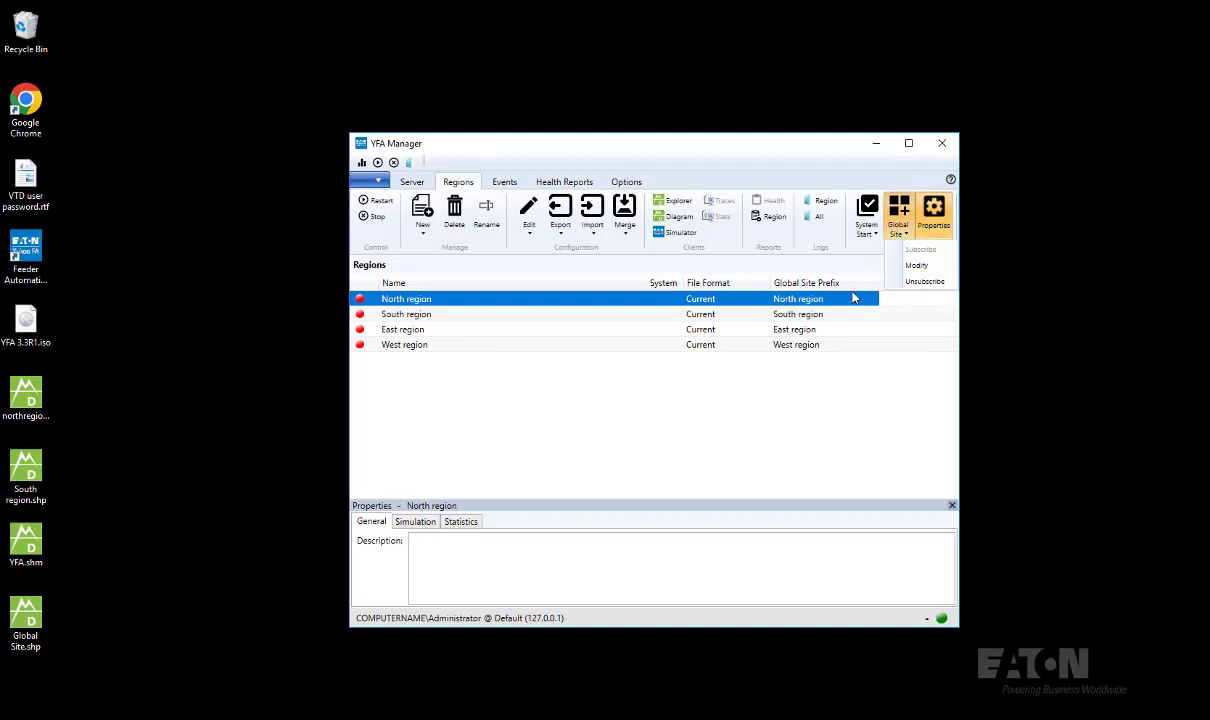
{"action": "left_click", "coordinate": [906, 264]}
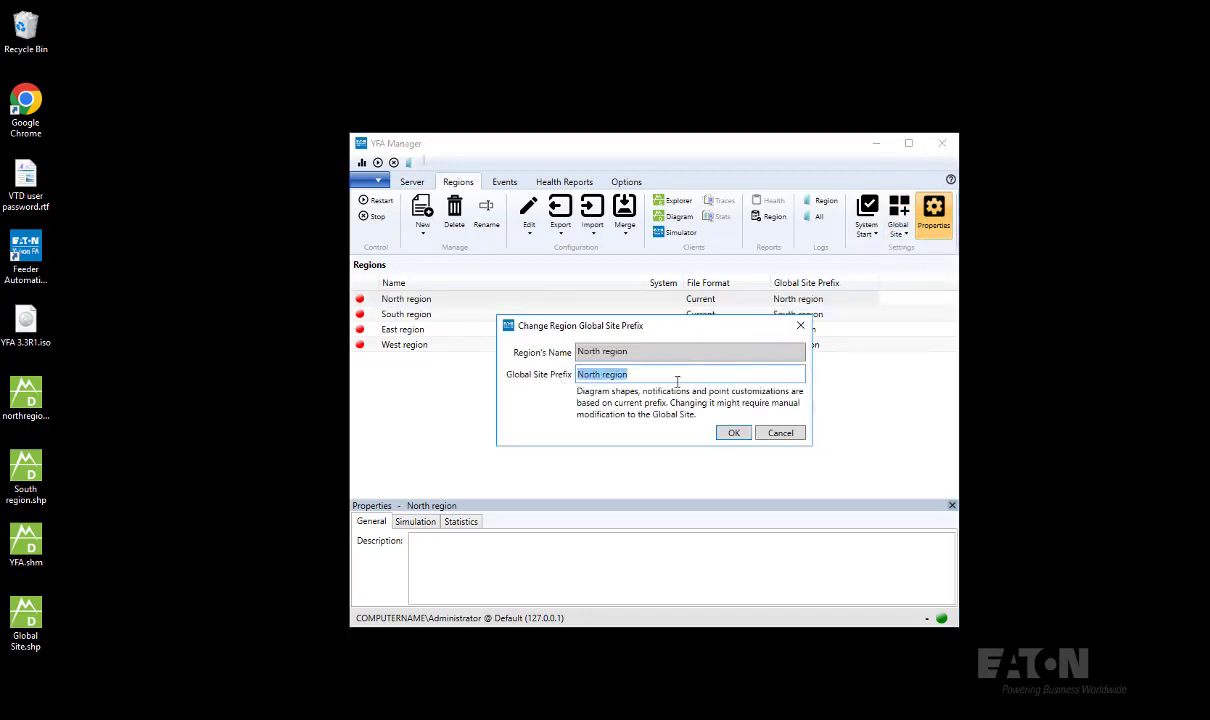
{"action": "left_click", "coordinate": [733, 433]}
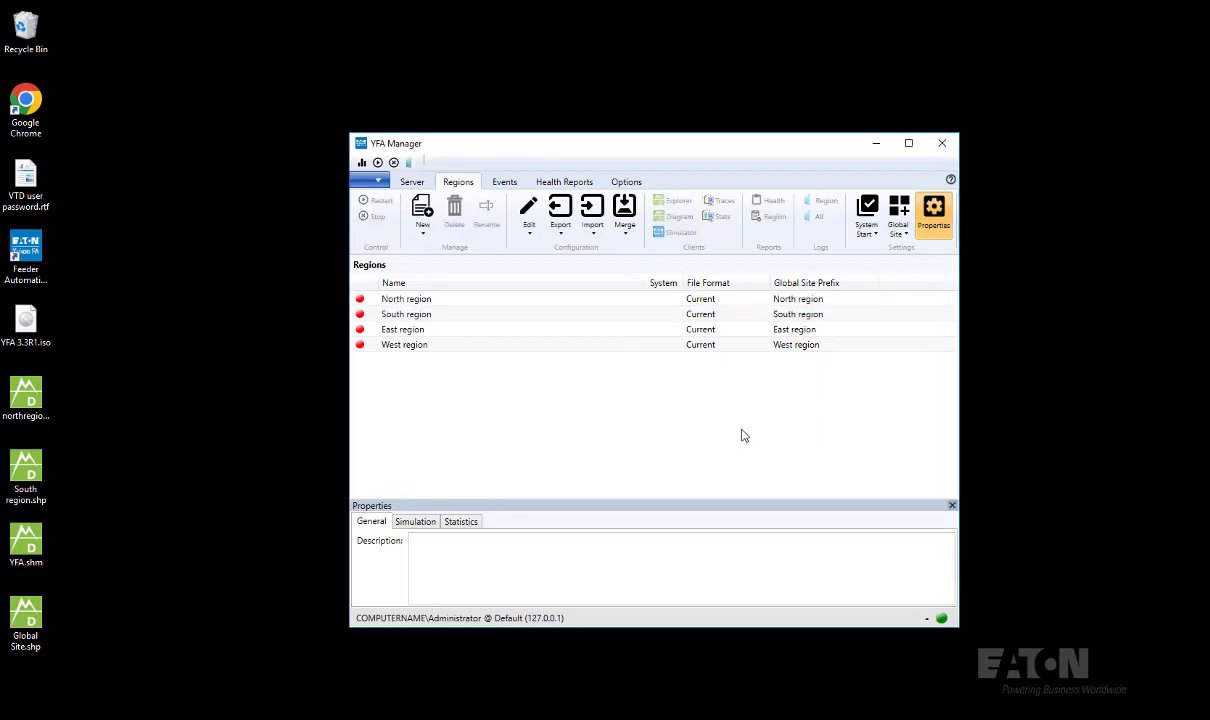
Step: Select North region and open the Global Site diagram covering all four regions from the Server tab
{"action": "left_click", "coordinate": [420, 302]}
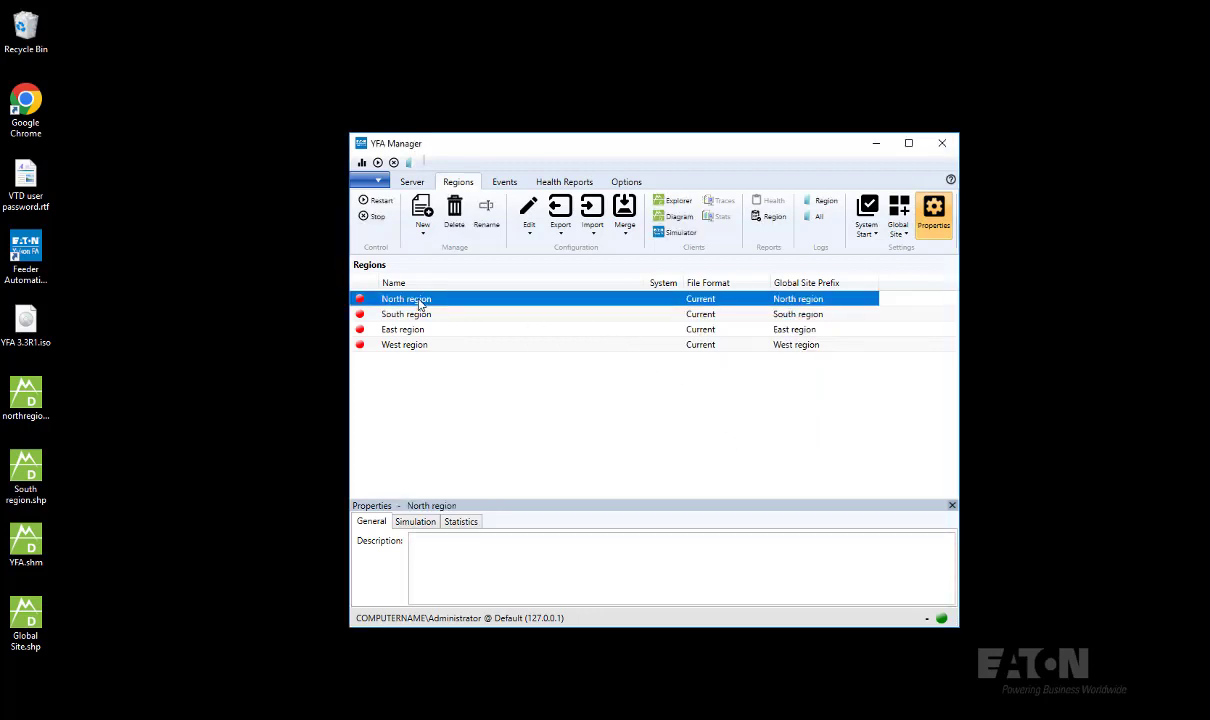
{"action": "left_click", "coordinate": [412, 183]}
{"action": "left_click", "coordinate": [628, 222]}
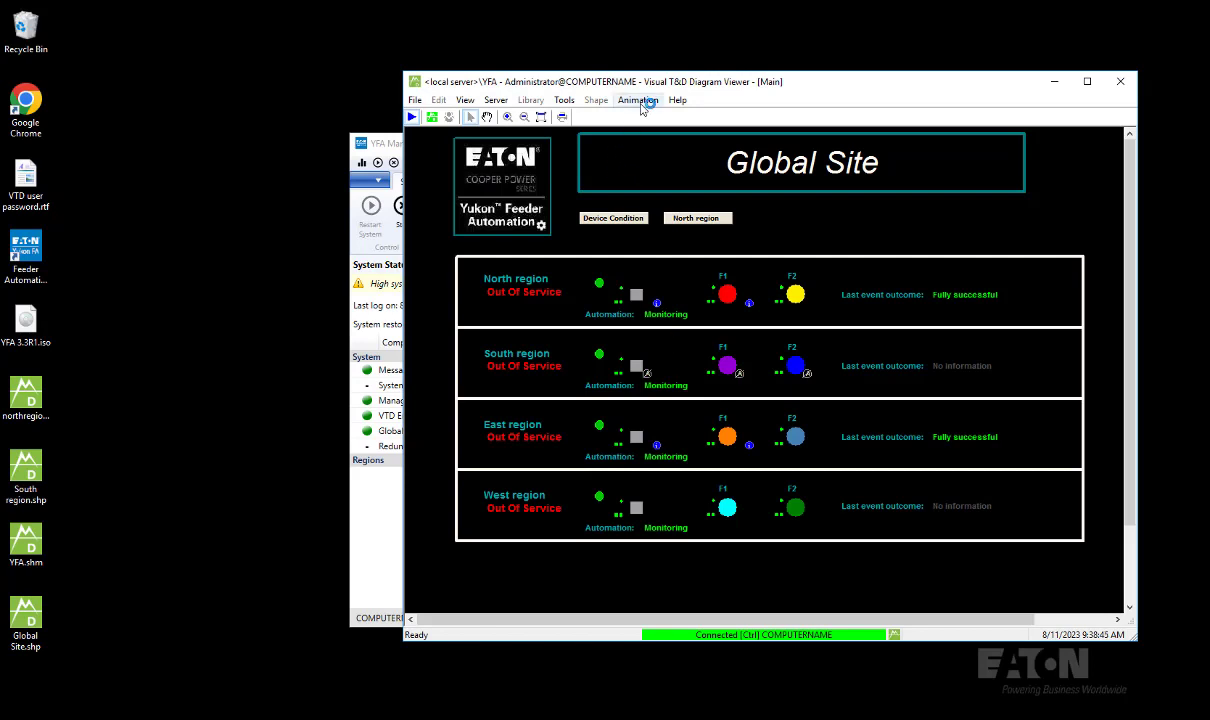
{"action": "left_click", "coordinate": [639, 101]}
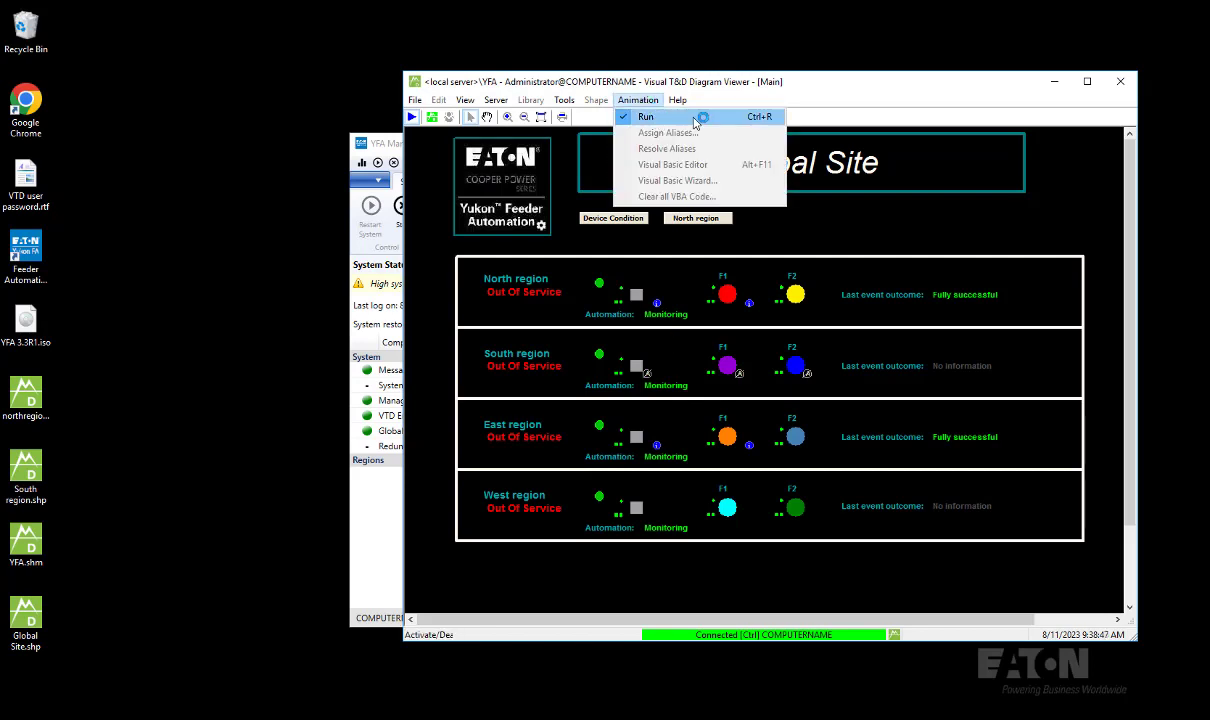
Step: Stop the diagram running and add a 1250 by 900 page named 'North region'
{"action": "left_click", "coordinate": [695, 117]}
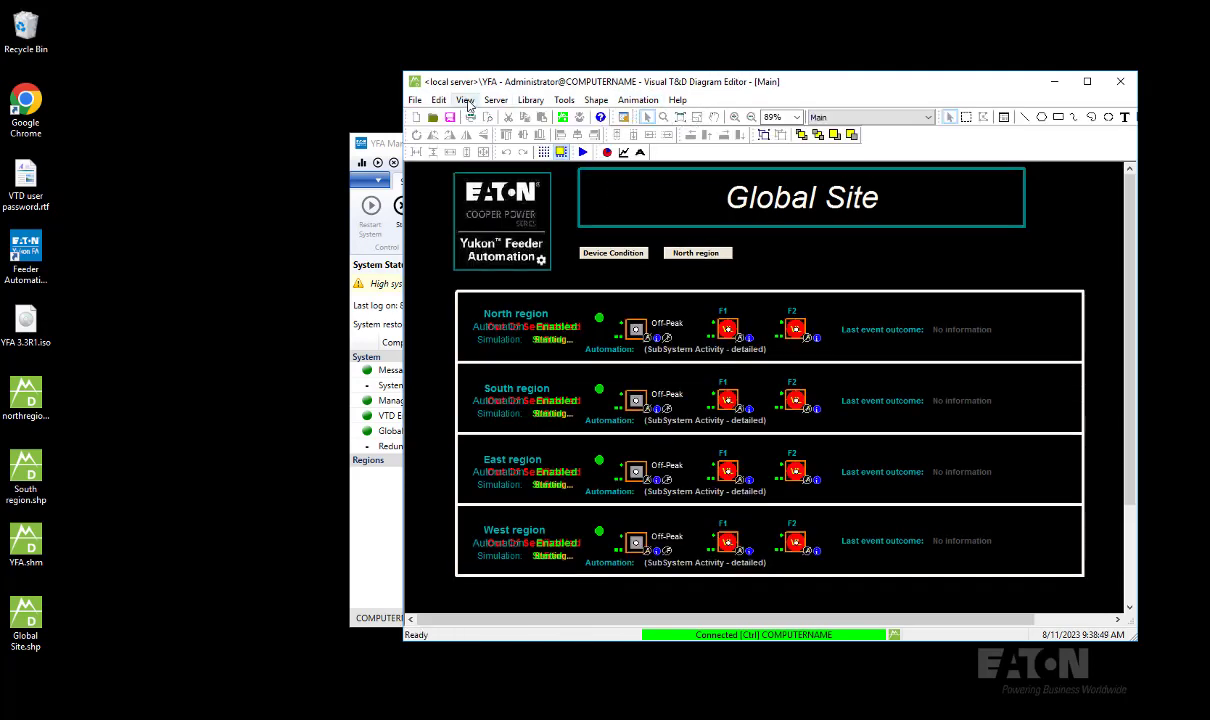
{"action": "left_click", "coordinate": [466, 102]}
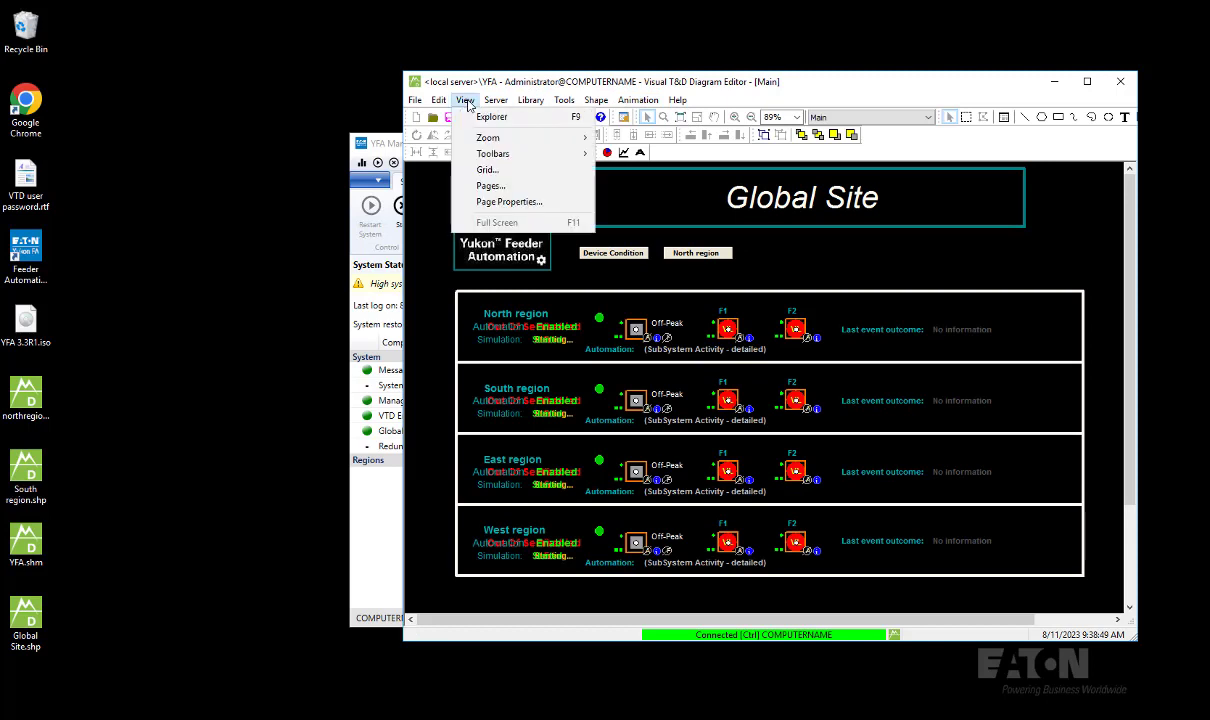
{"action": "left_click", "coordinate": [516, 189]}
{"action": "left_click", "coordinate": [535, 200]}
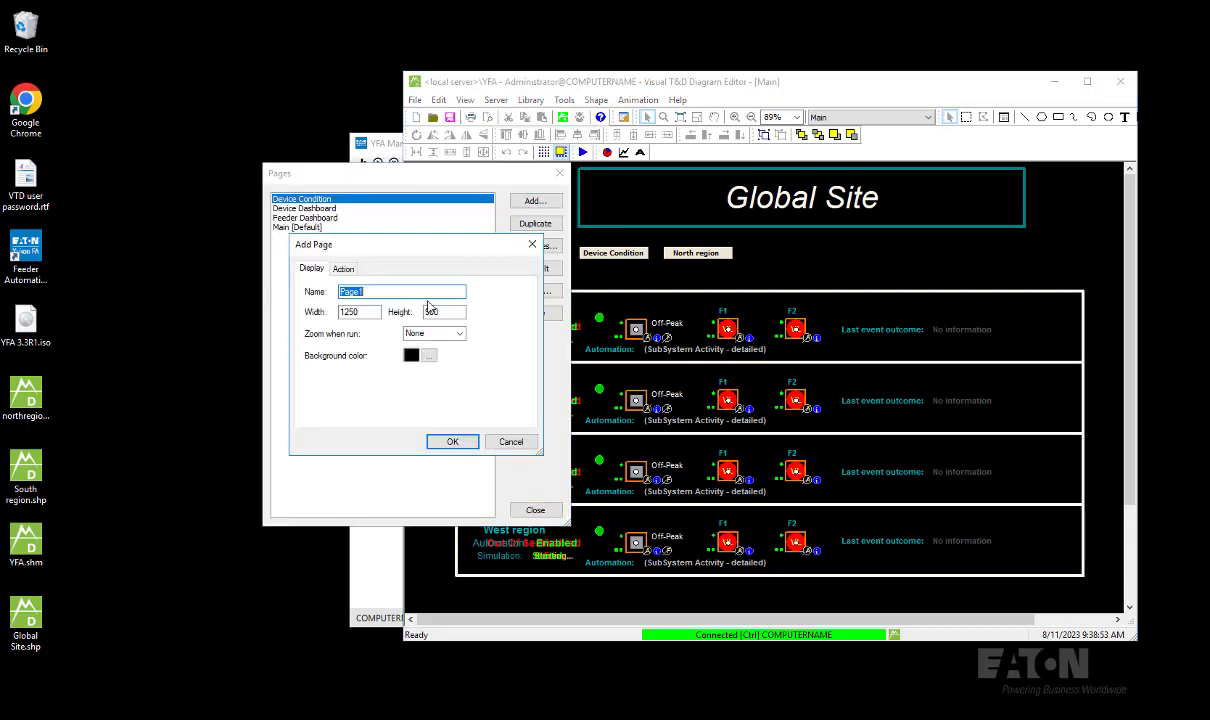
{"action": "type", "text": "North region"}
{"action": "key", "text": "Tab"}
{"action": "key", "text": "Tab"}
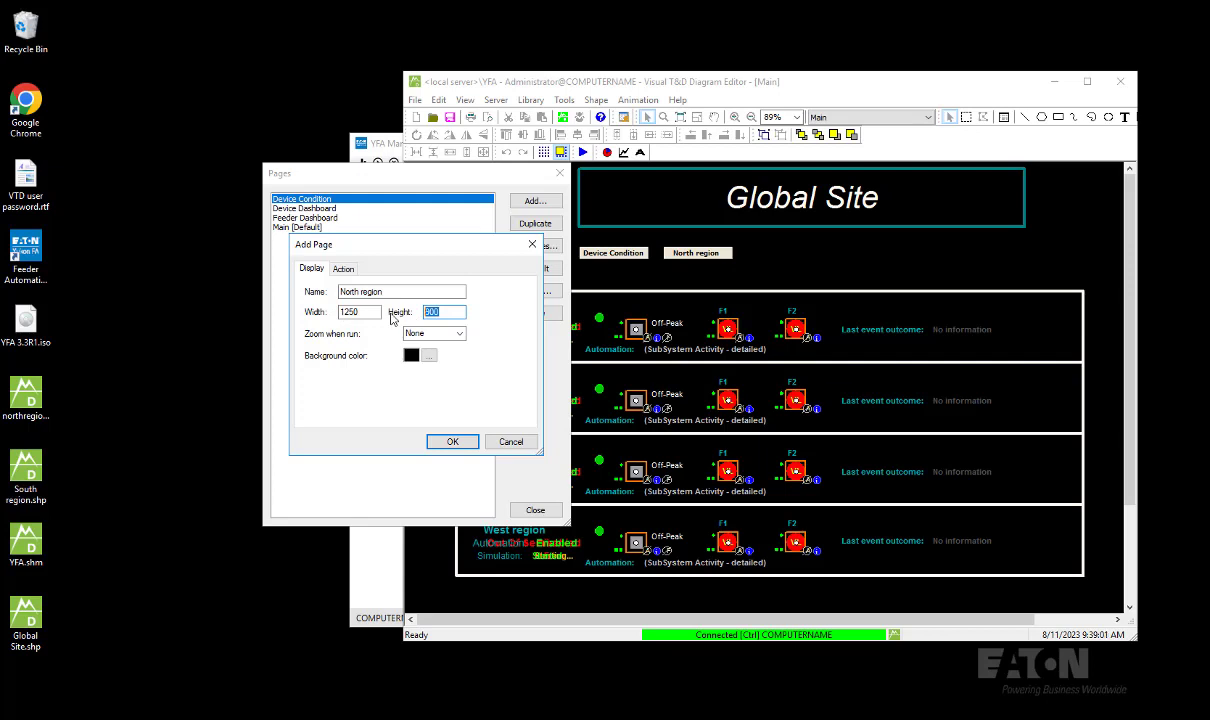
{"action": "left_click", "coordinate": [455, 442]}
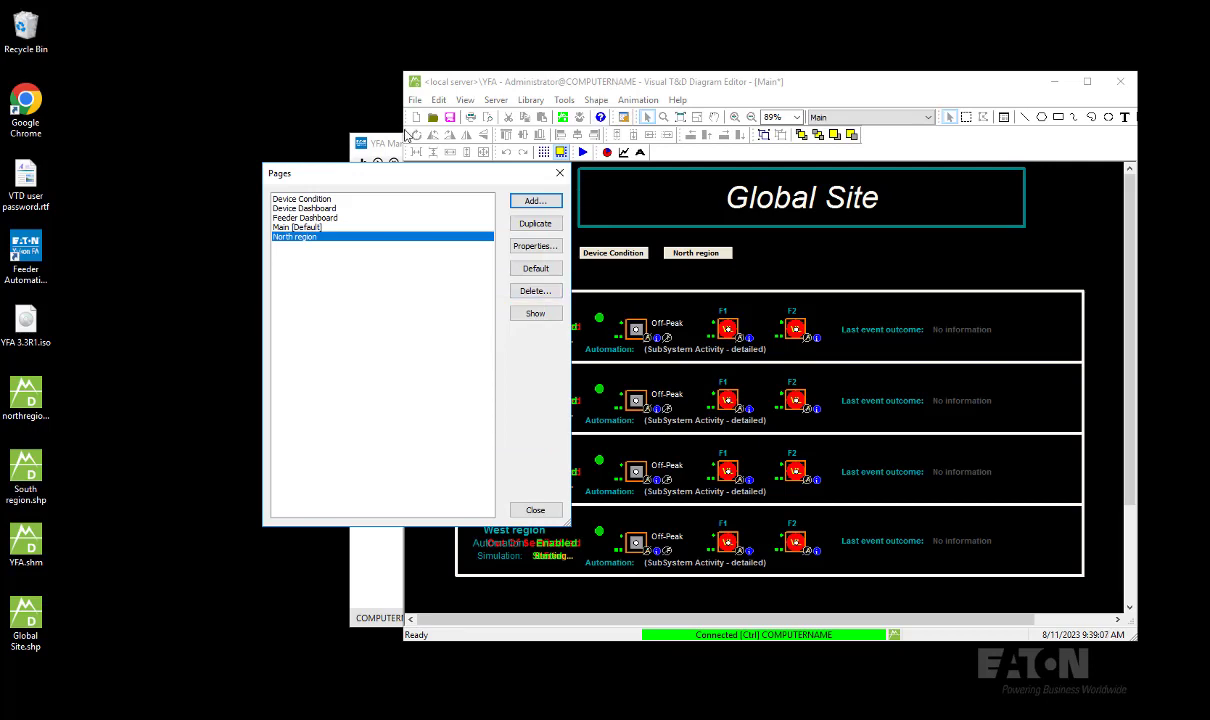
Step: In YFA Manager's Regions list, select North region and open its diagram
{"action": "left_click", "coordinate": [363, 143]}
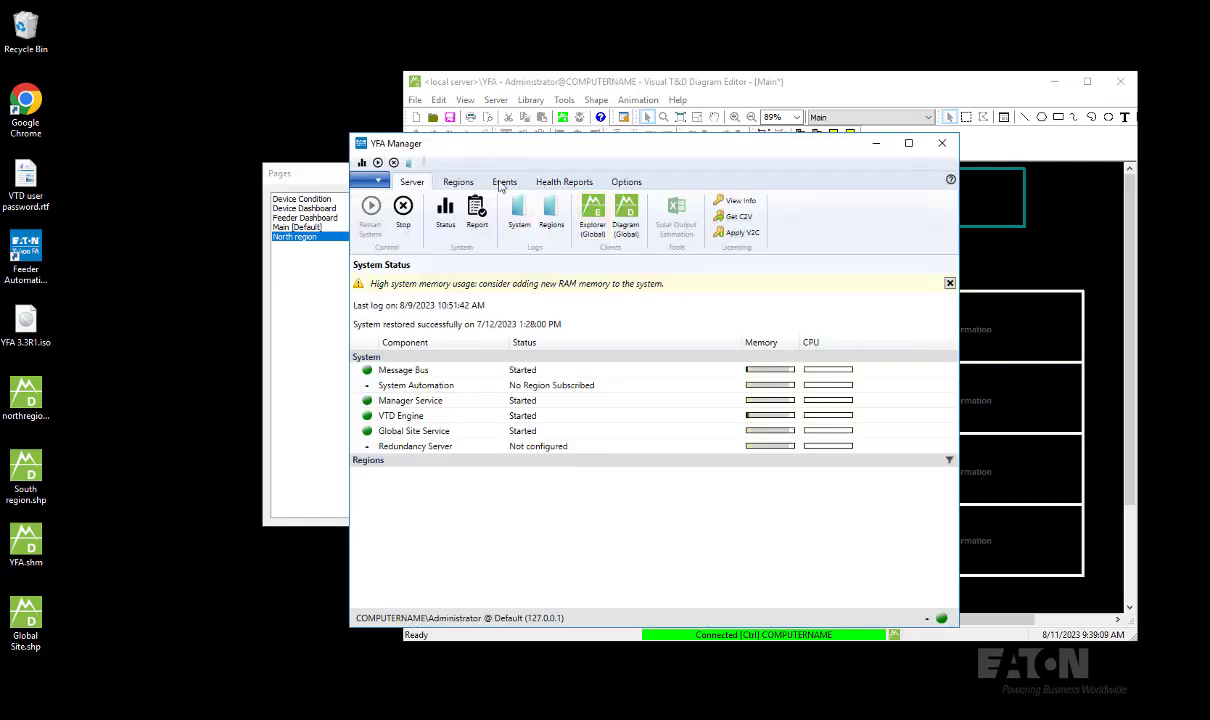
{"action": "left_click", "coordinate": [458, 181]}
{"action": "left_click", "coordinate": [415, 299]}
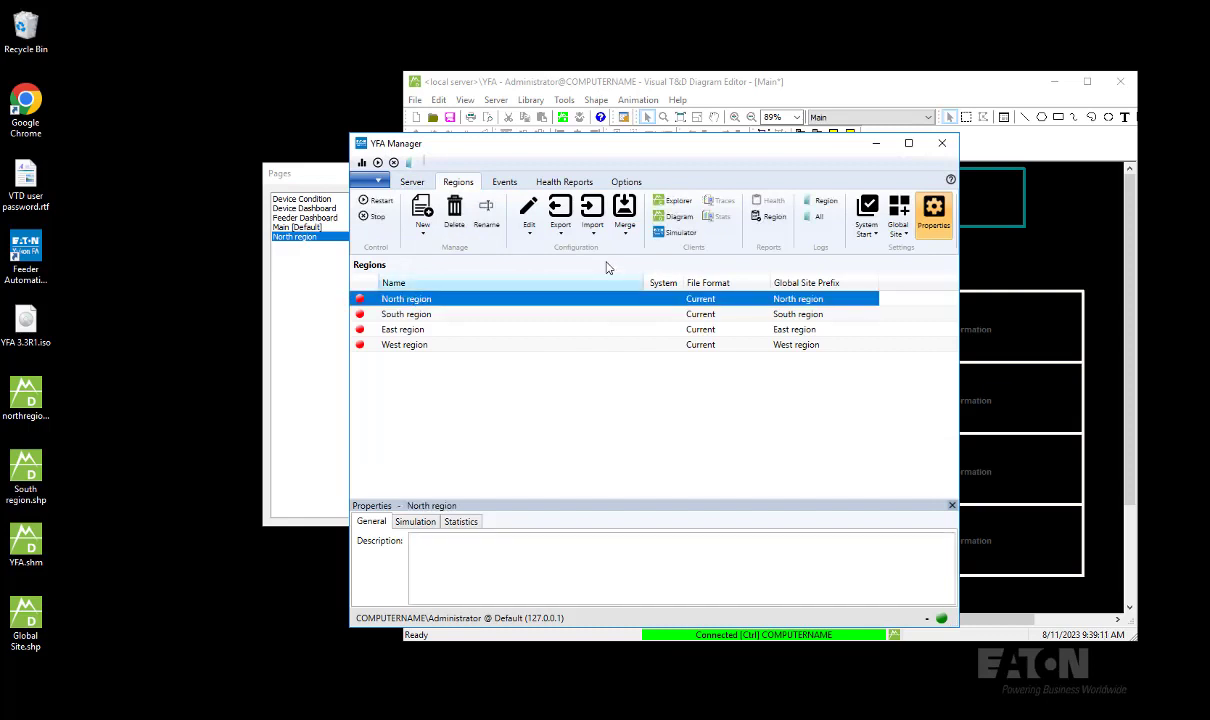
{"action": "left_click", "coordinate": [666, 221]}
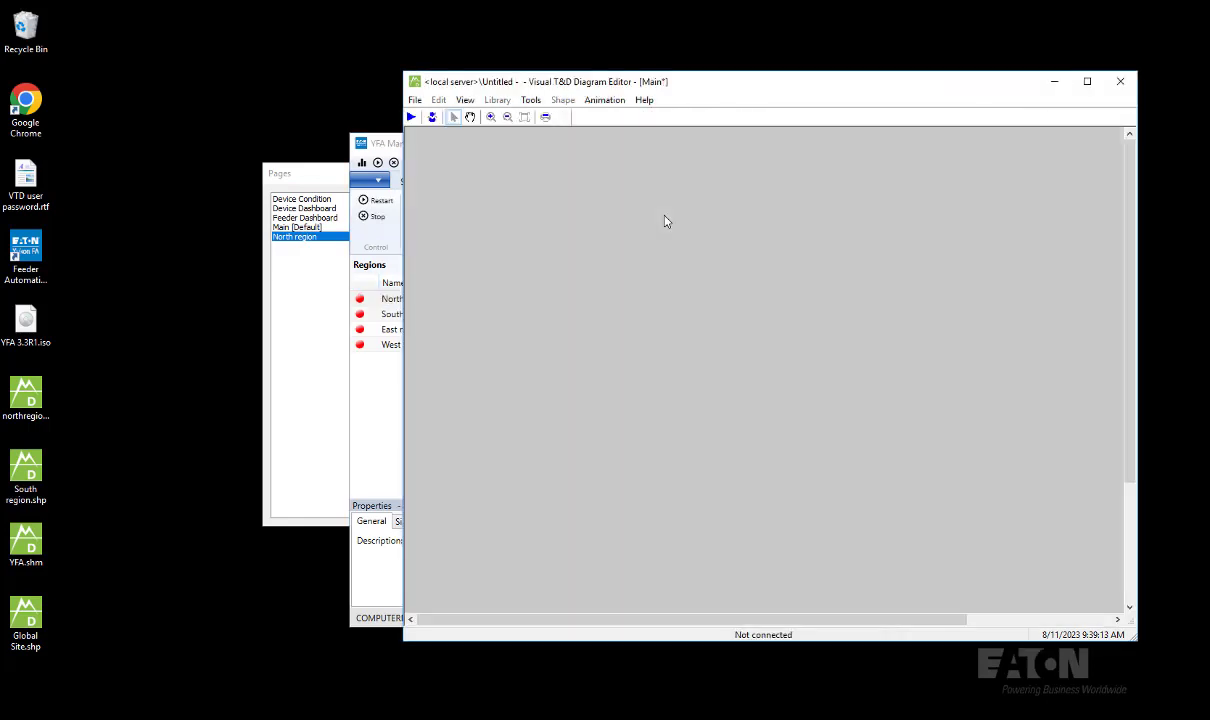
Step: Stop the North diagram's animation and view its 1250 by 900 page properties
{"action": "left_click", "coordinate": [604, 100]}
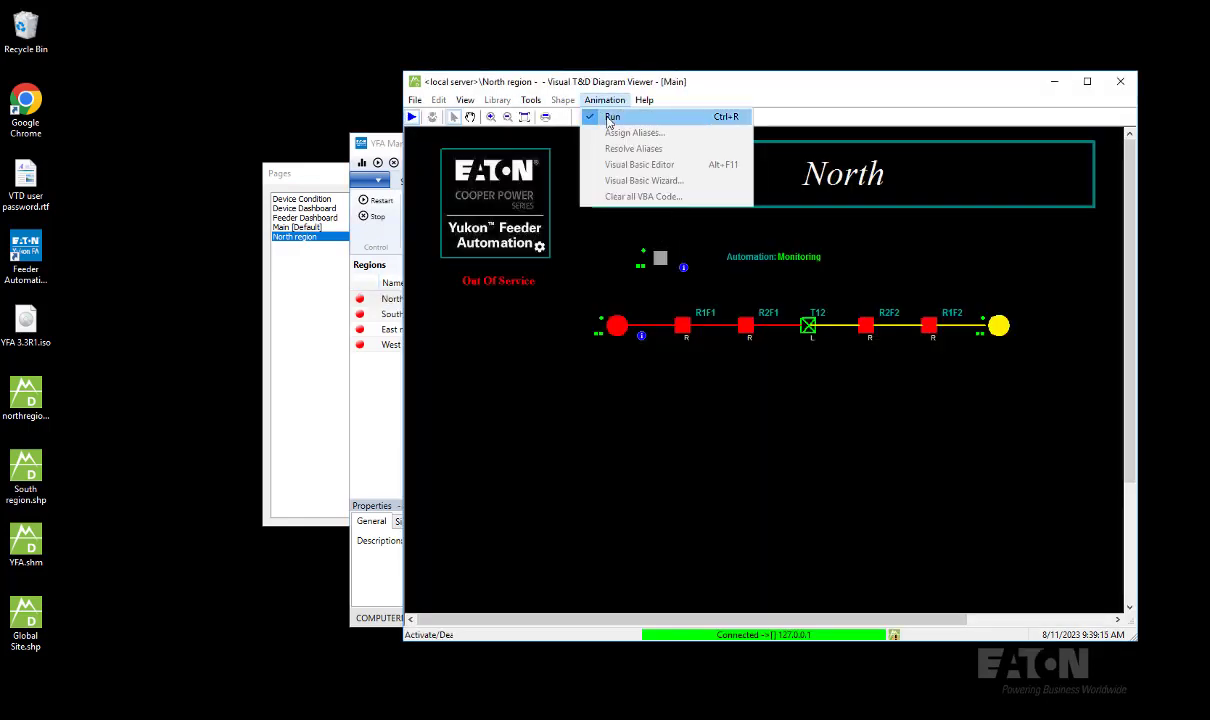
{"action": "left_click", "coordinate": [610, 117]}
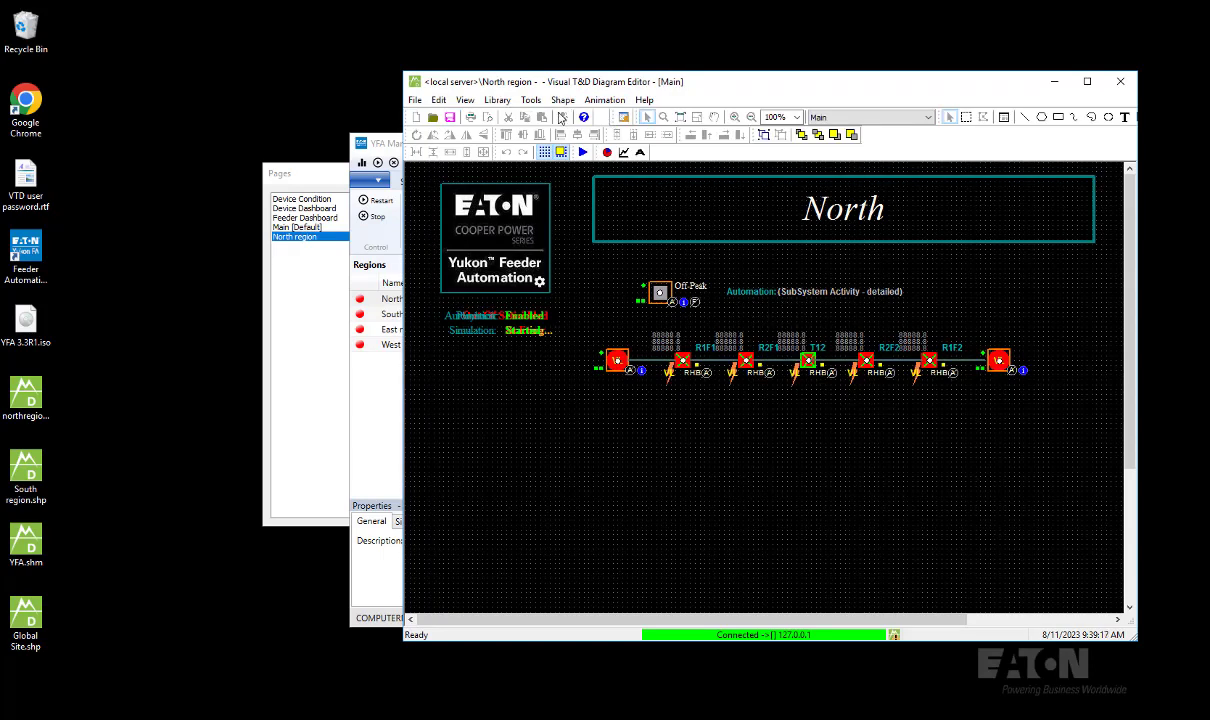
{"action": "left_click", "coordinate": [465, 102]}
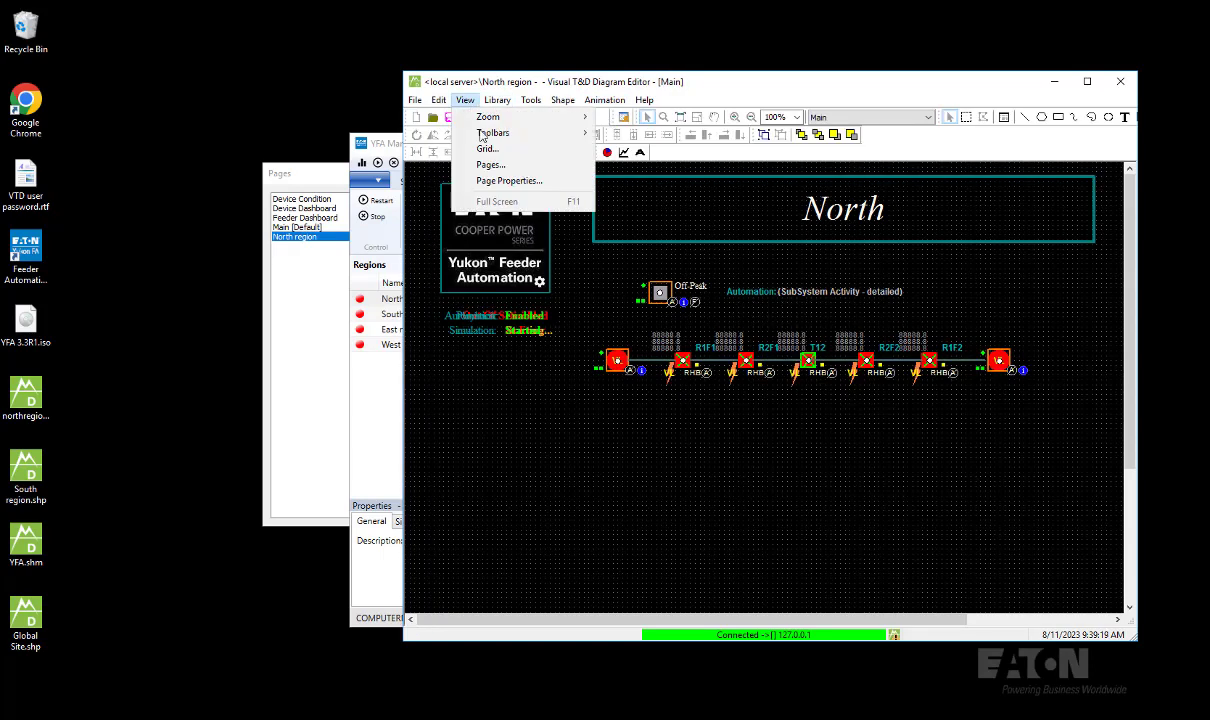
{"action": "left_click", "coordinate": [490, 182]}
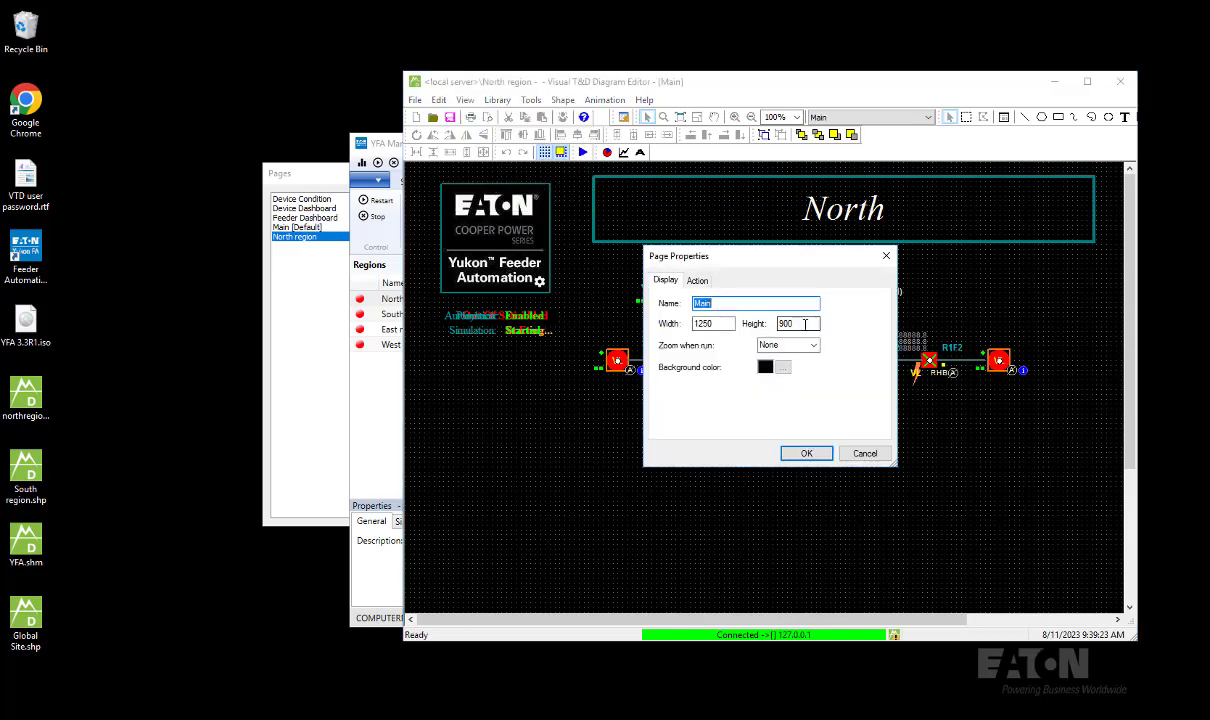
Step: Accept the page properties and update all linked shapes in the North diagram
{"action": "left_click", "coordinate": [806, 453]}
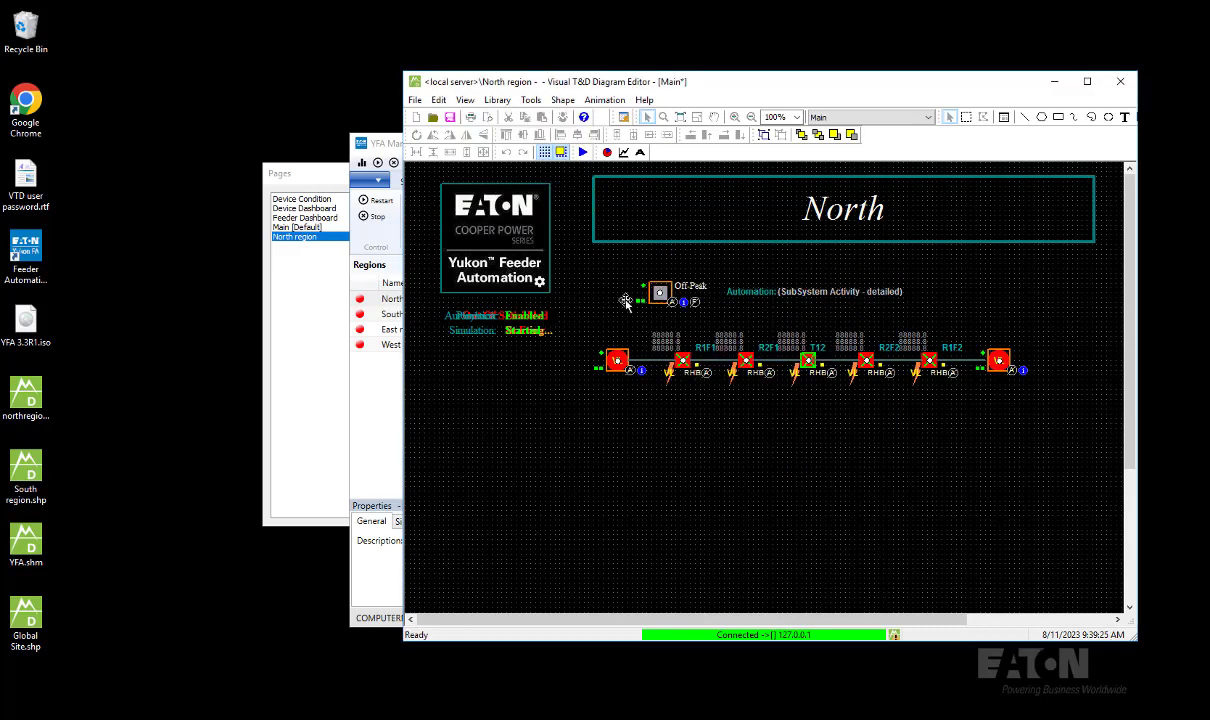
{"action": "left_click", "coordinate": [497, 100]}
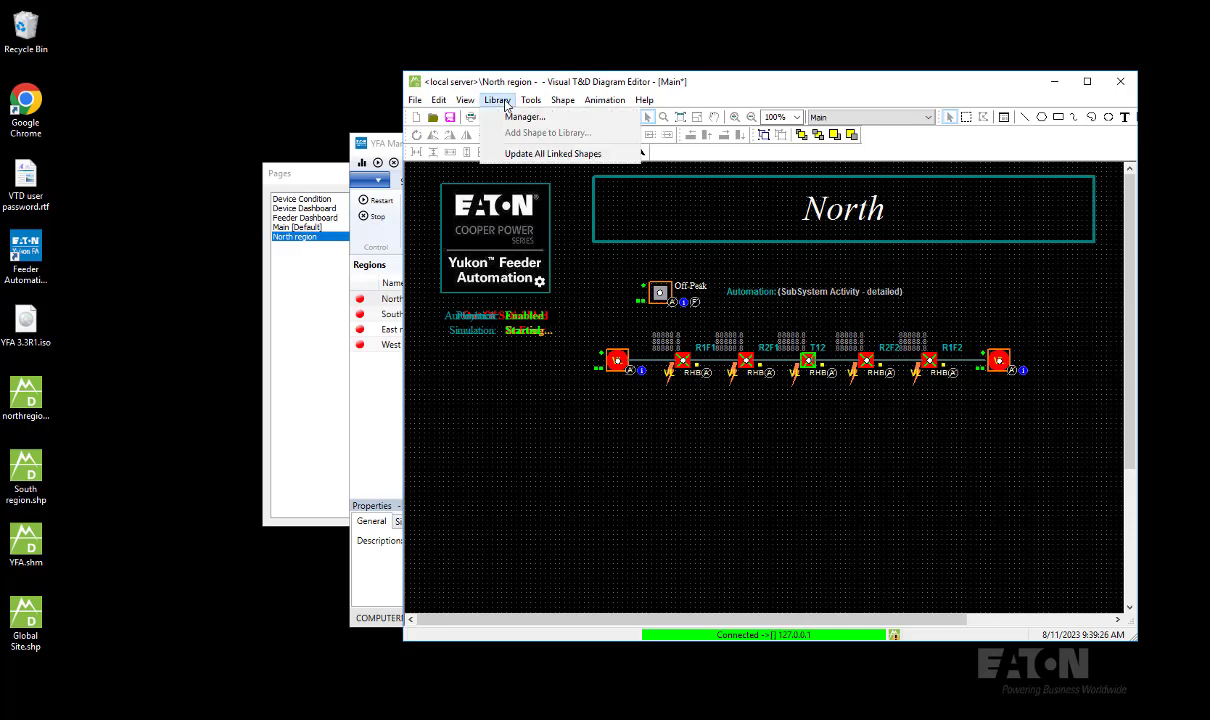
{"action": "left_click", "coordinate": [557, 154]}
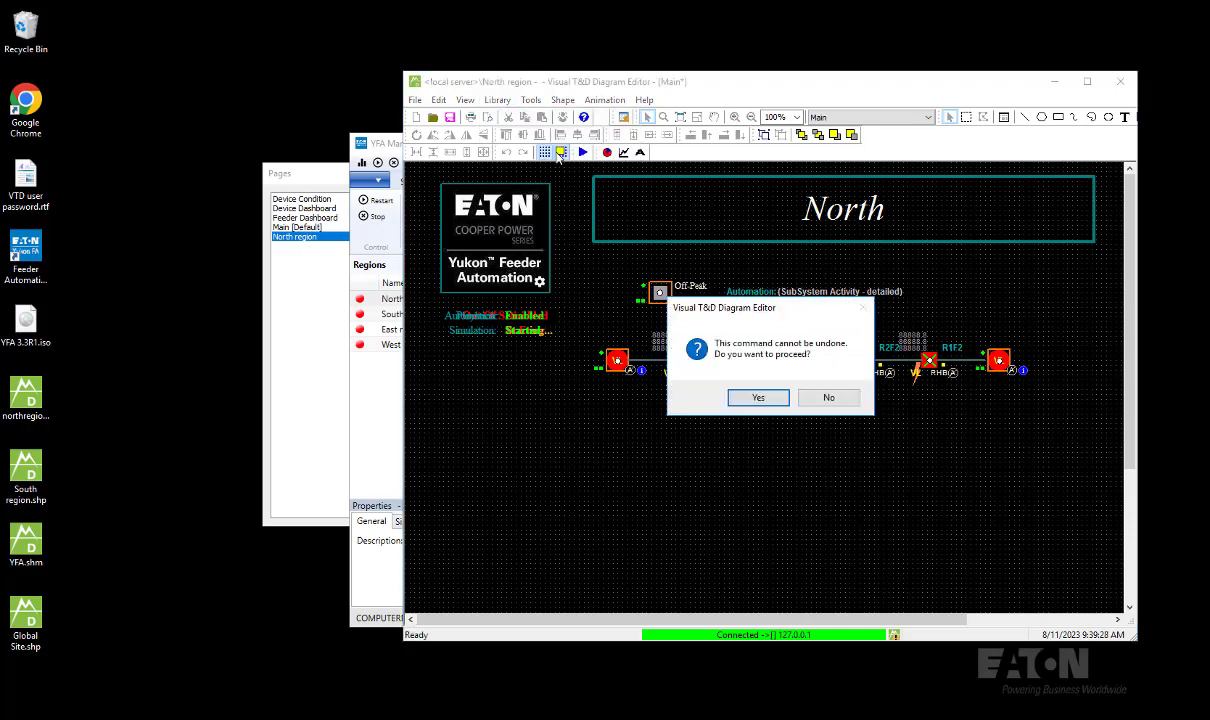
{"action": "left_click", "coordinate": [758, 398]}
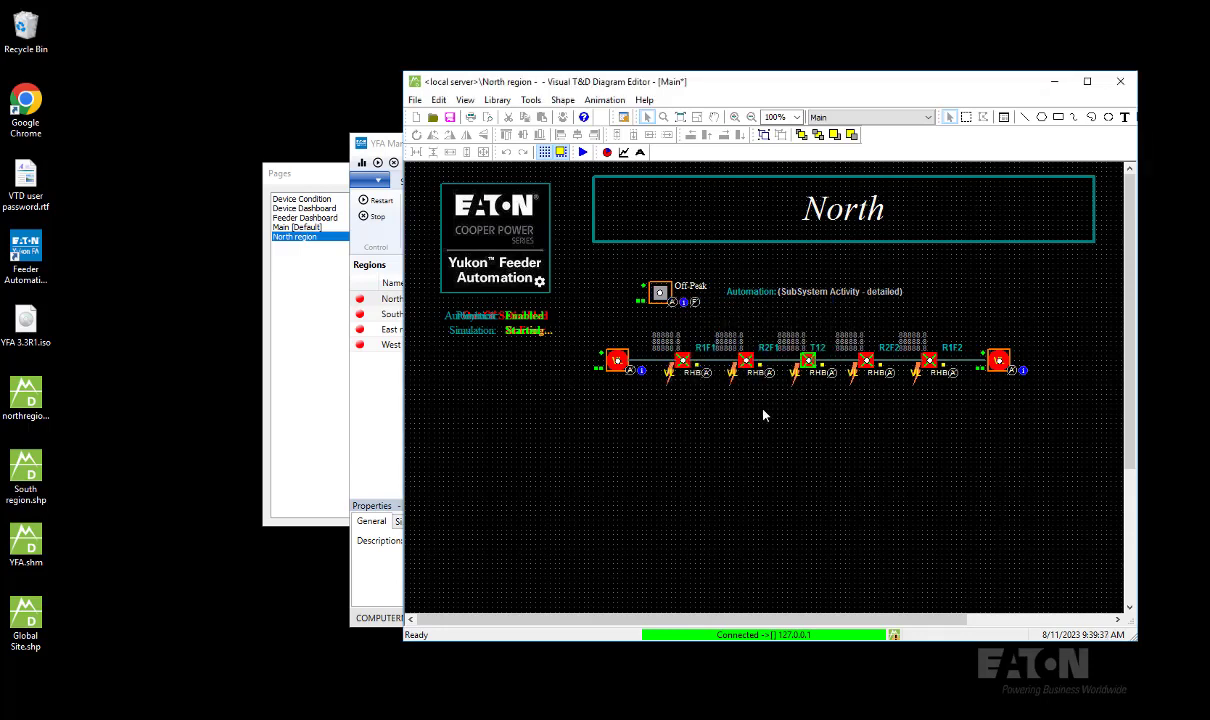
Step: Select and copy all shapes on the North diagram
{"action": "left_click", "coordinate": [438, 100]}
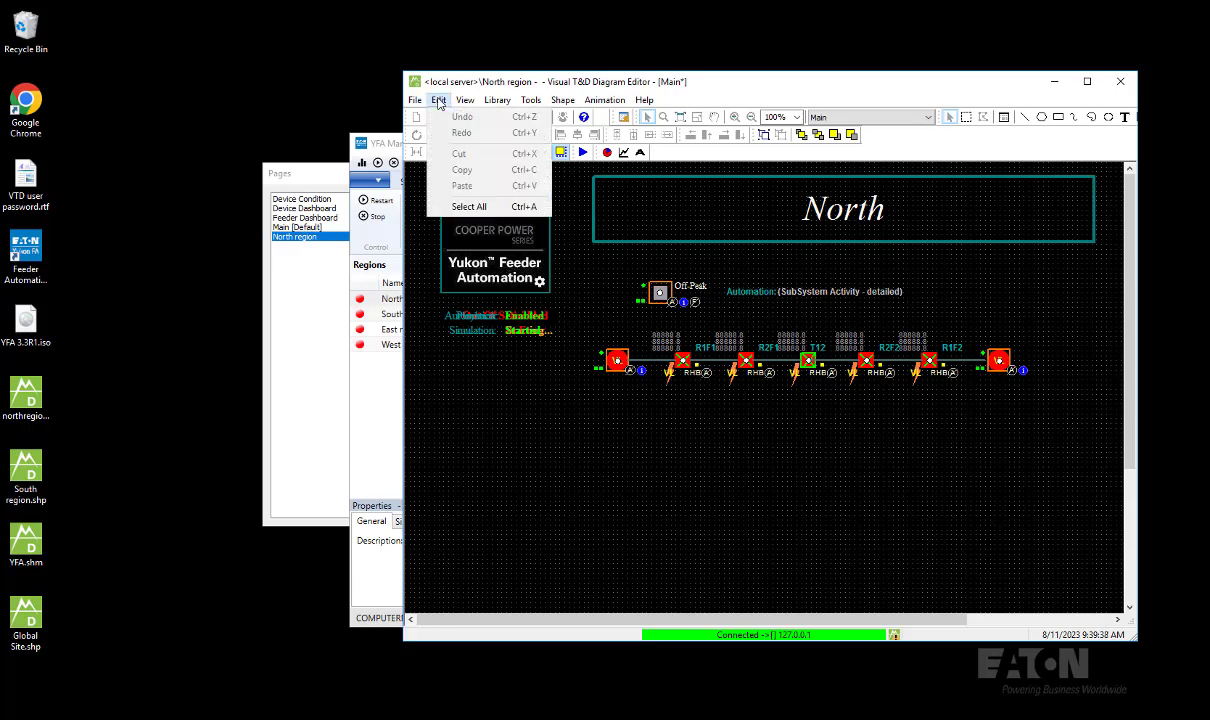
{"action": "left_click", "coordinate": [499, 207]}
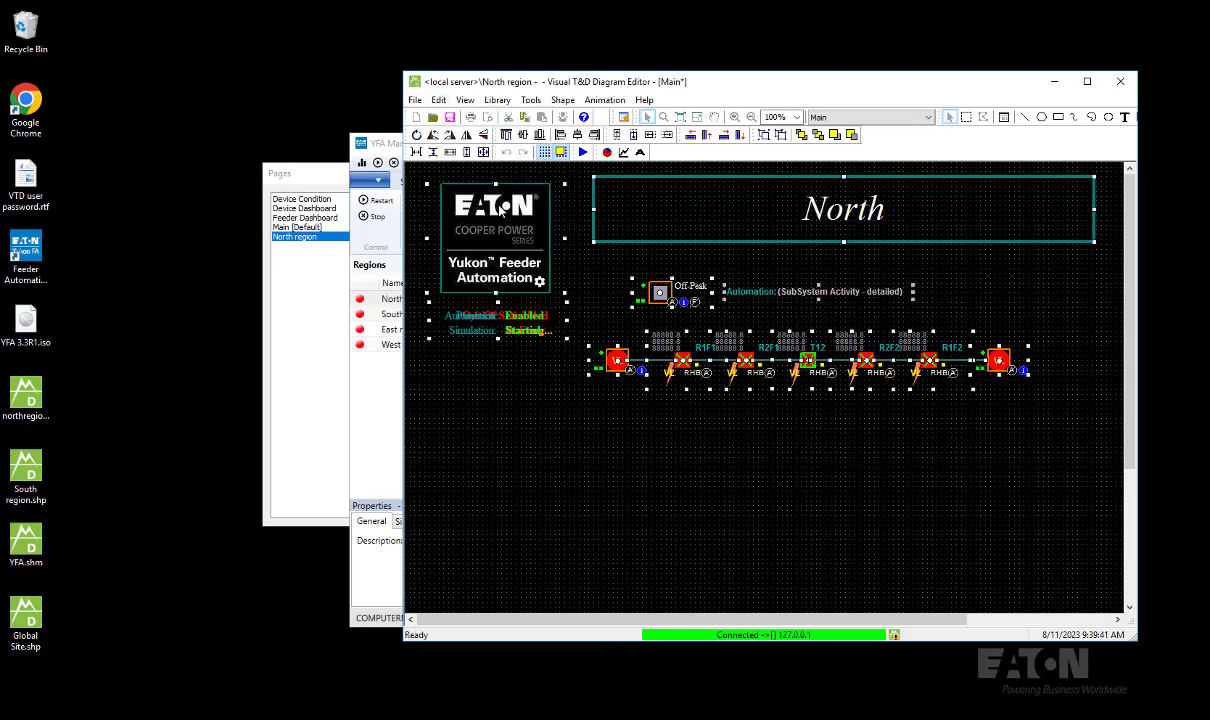
{"action": "left_click", "coordinate": [443, 104]}
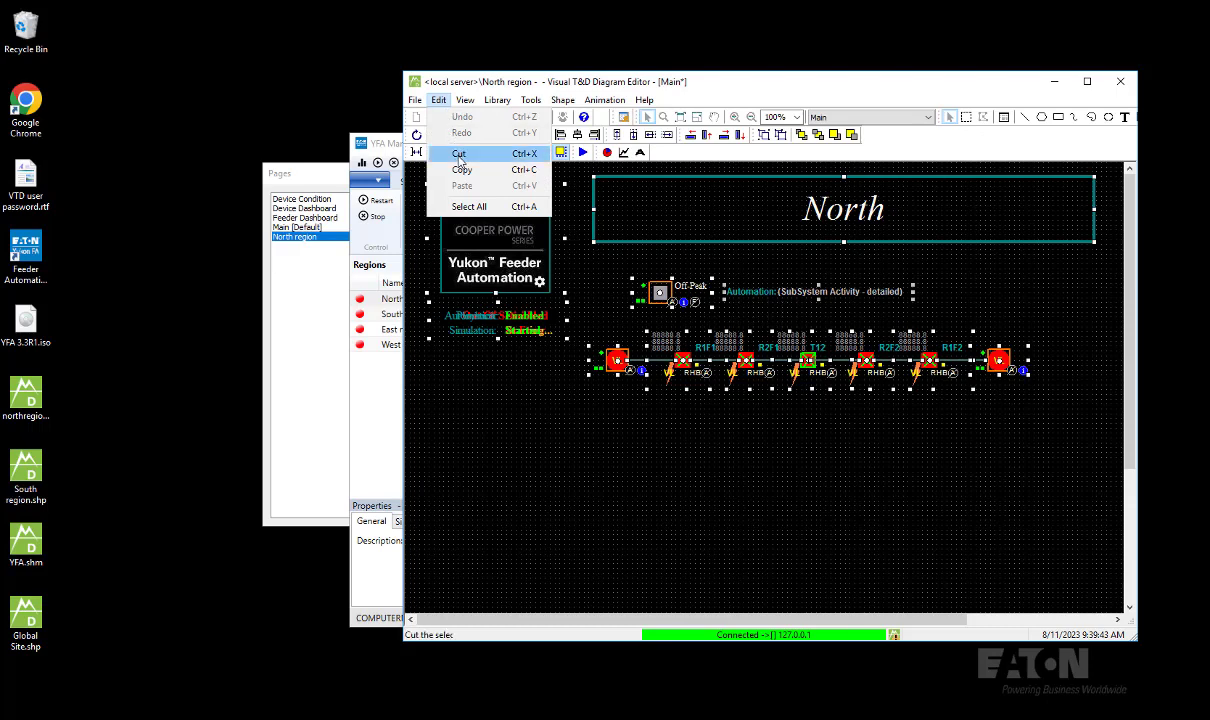
{"action": "left_click", "coordinate": [462, 169]}
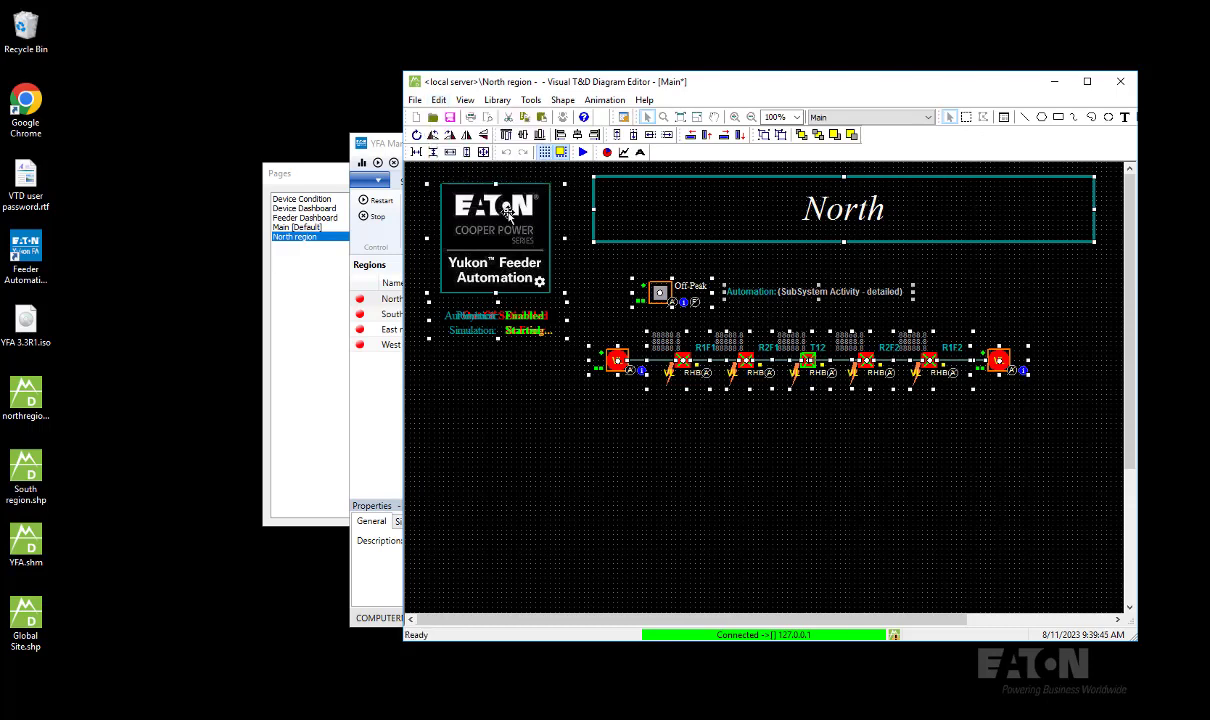
Step: Minimize the North editor and show the empty North region page in the Global Site editor
{"action": "left_click", "coordinate": [1054, 86]}
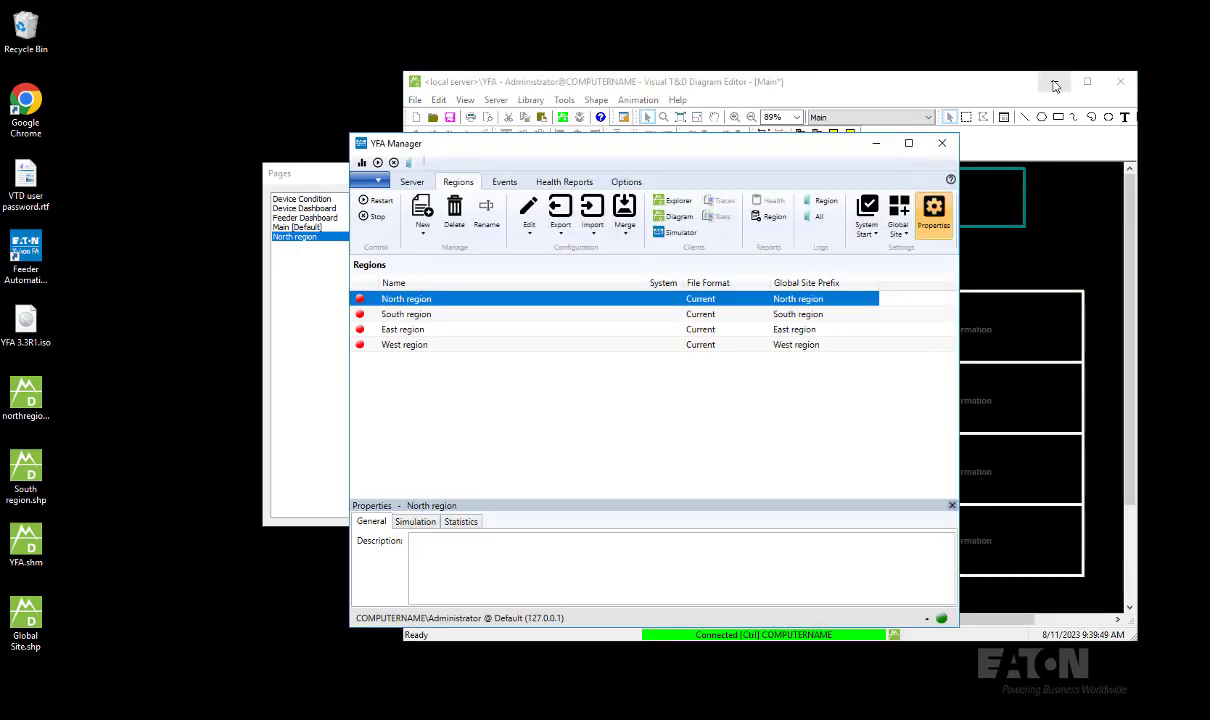
{"action": "left_click", "coordinate": [766, 91]}
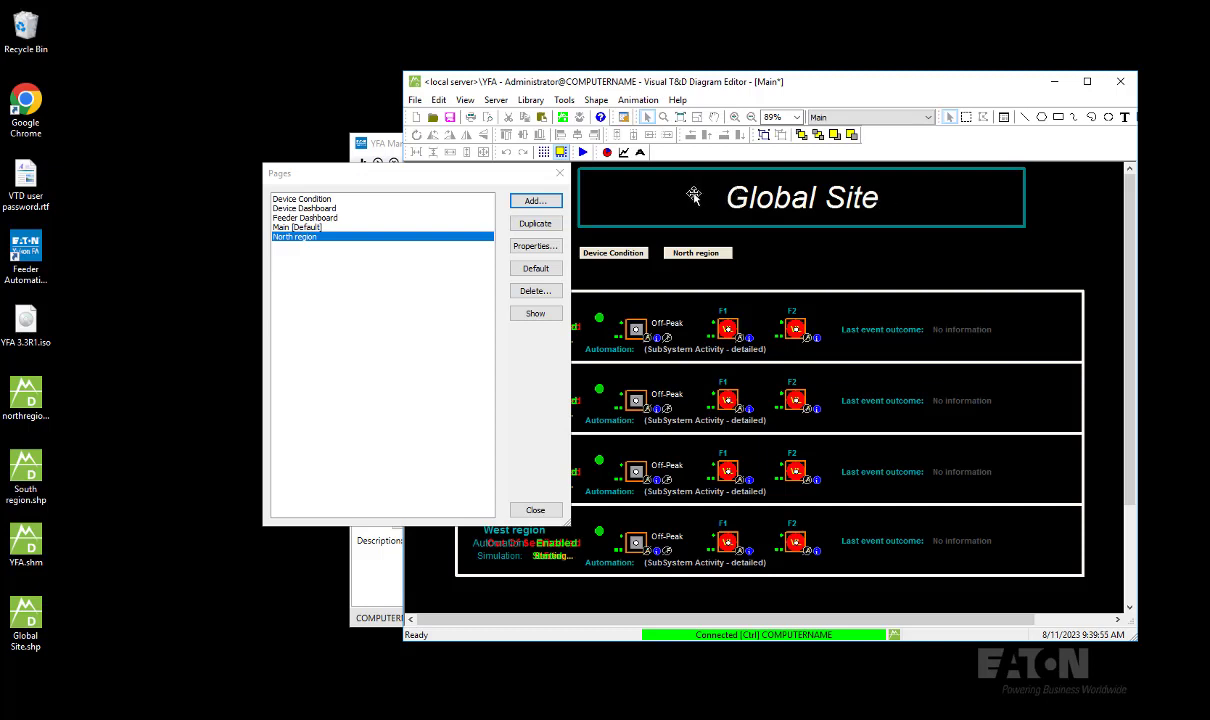
{"action": "left_click", "coordinate": [315, 240]}
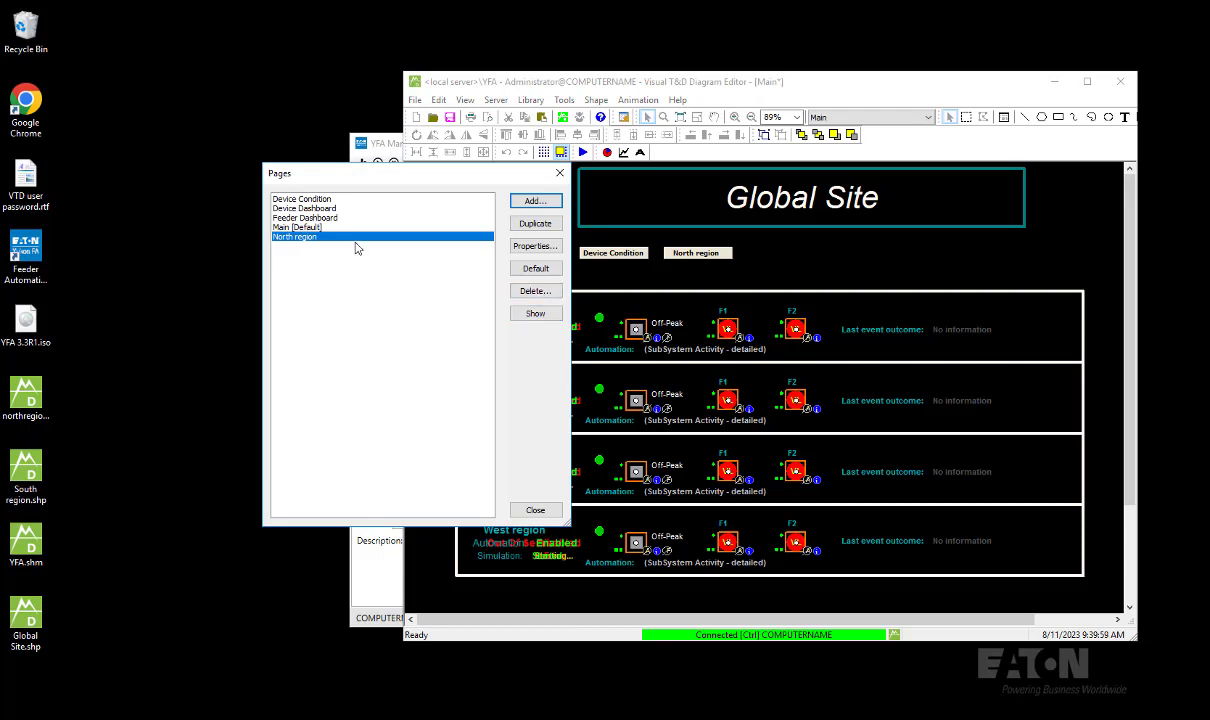
{"action": "left_click", "coordinate": [535, 314]}
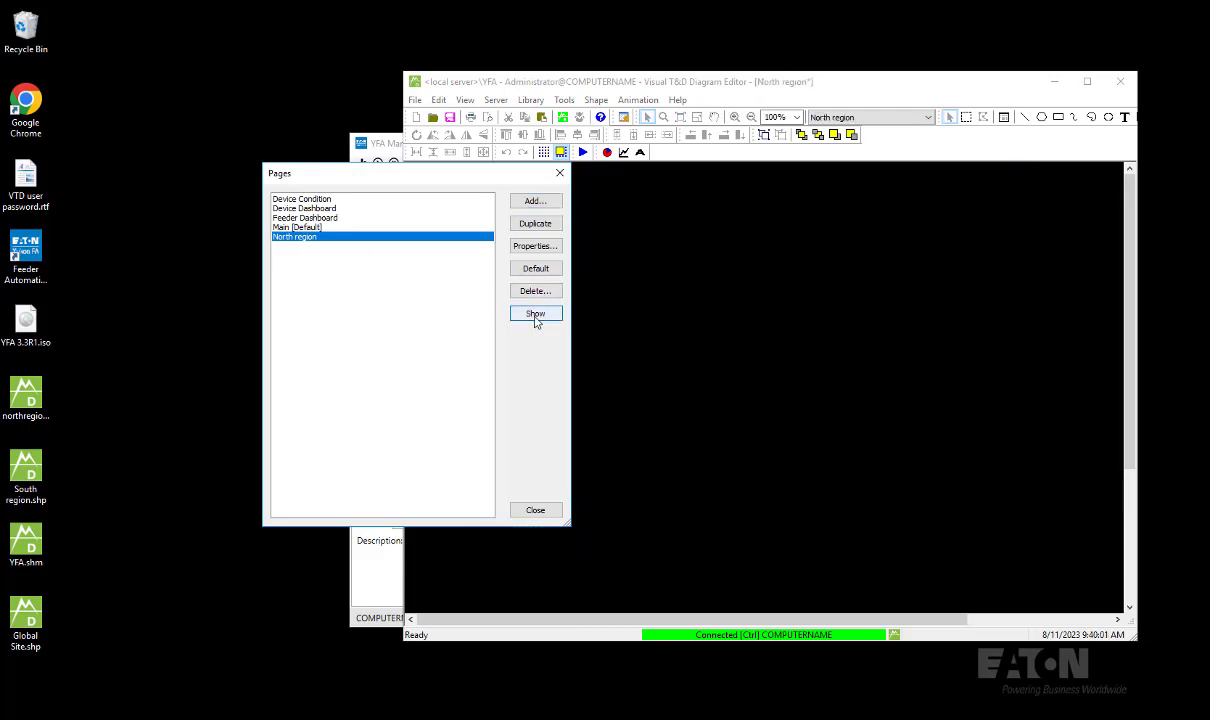
{"action": "left_click_drag", "start_coordinate": [491, 176], "coordinate": [298, 151]}
{"action": "left_click", "coordinate": [585, 295]}
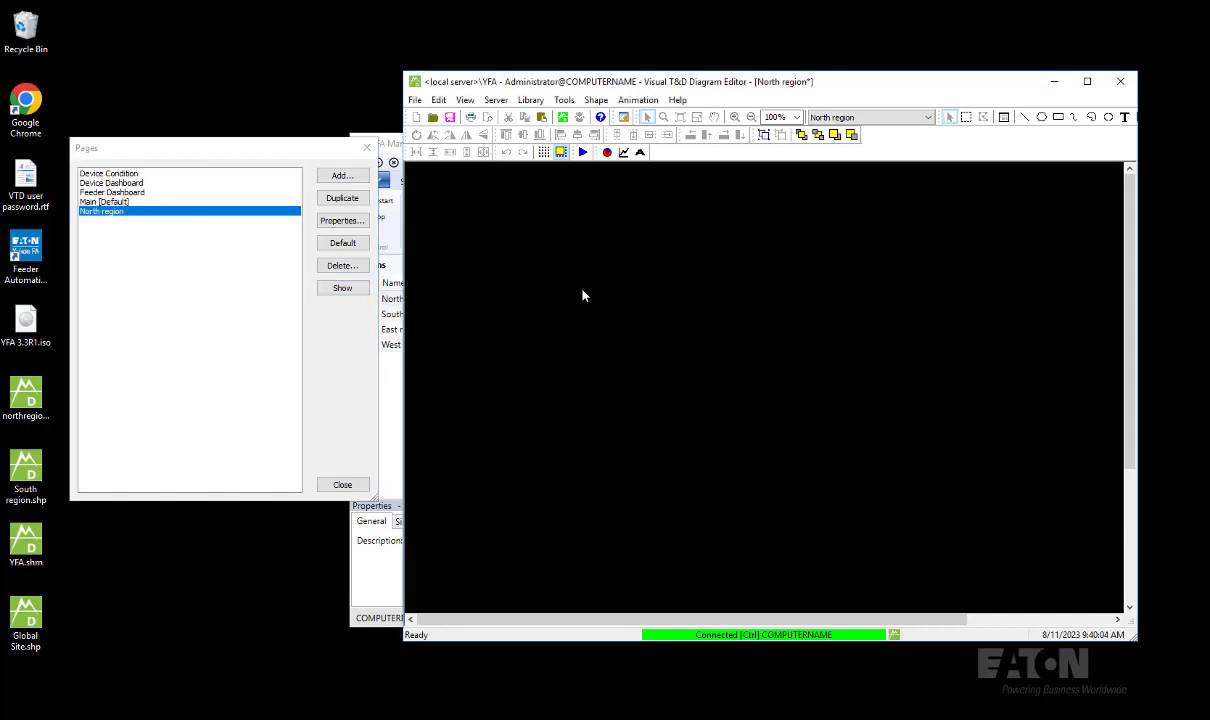
{"action": "left_click", "coordinate": [438, 100]}
Step: Paste the North diagram, move it to the top of the page, and delete the old Eaton logo
{"action": "left_click", "coordinate": [470, 193]}
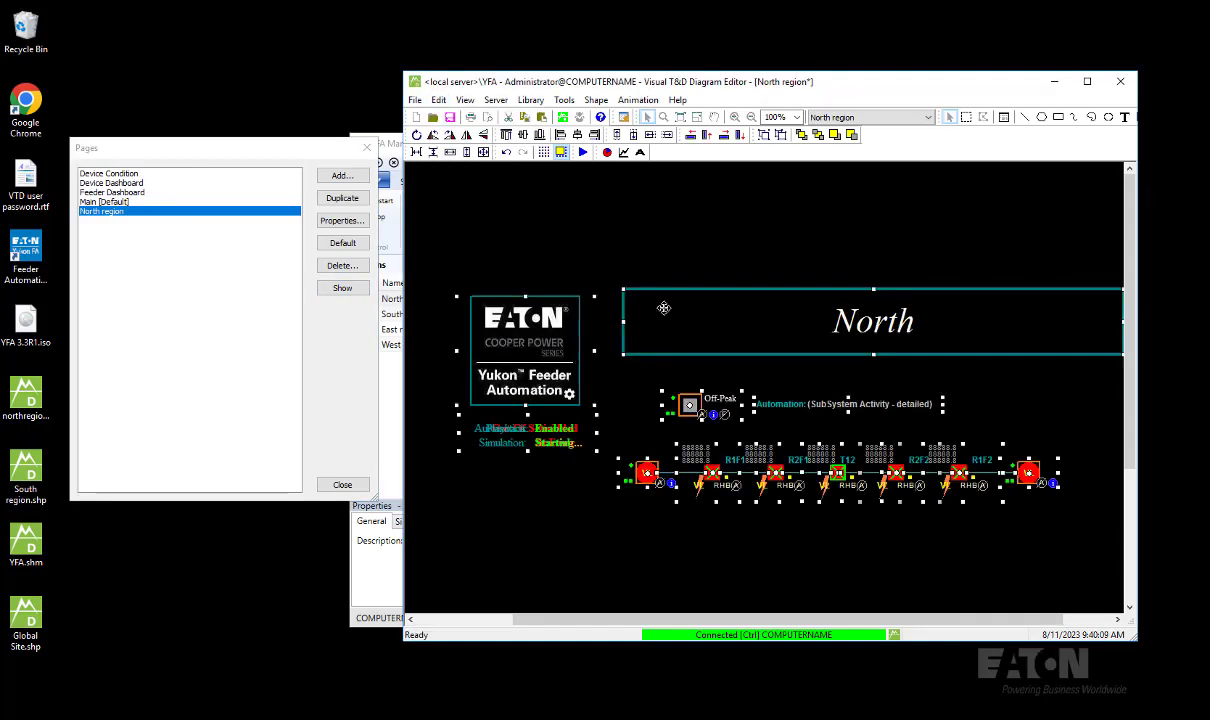
{"action": "left_click_drag", "start_coordinate": [664, 307], "coordinate": [644, 205]}
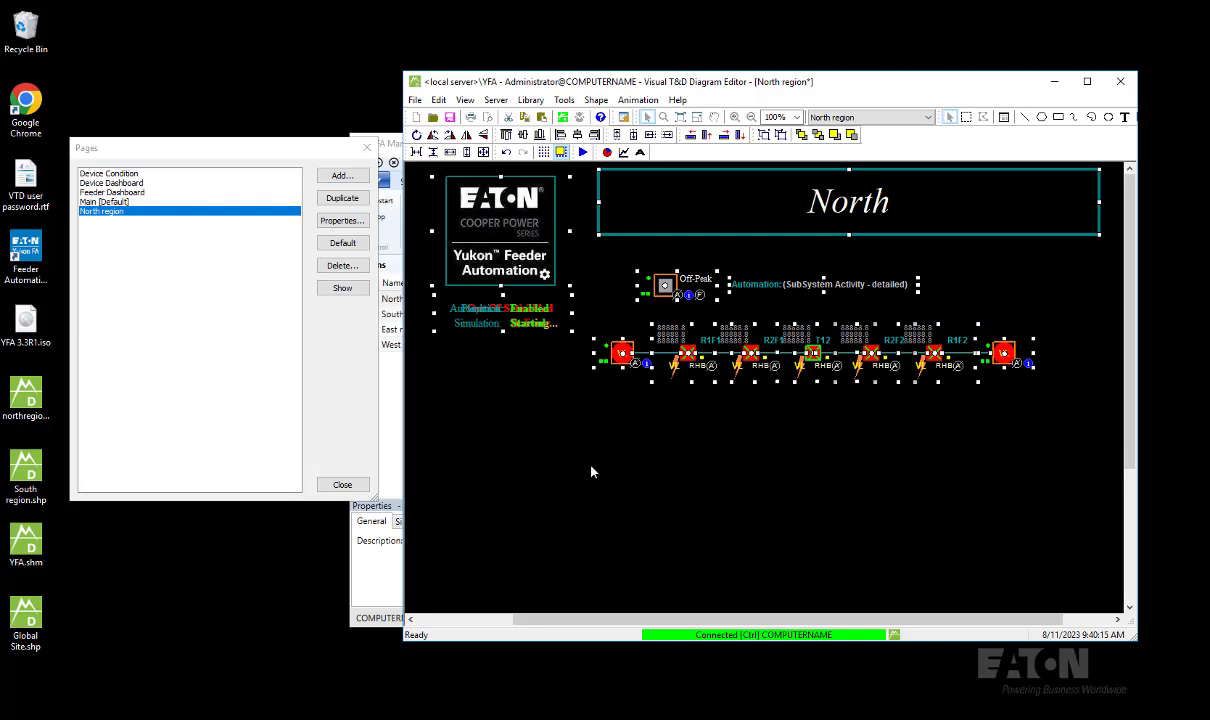
{"action": "left_click", "coordinate": [558, 440]}
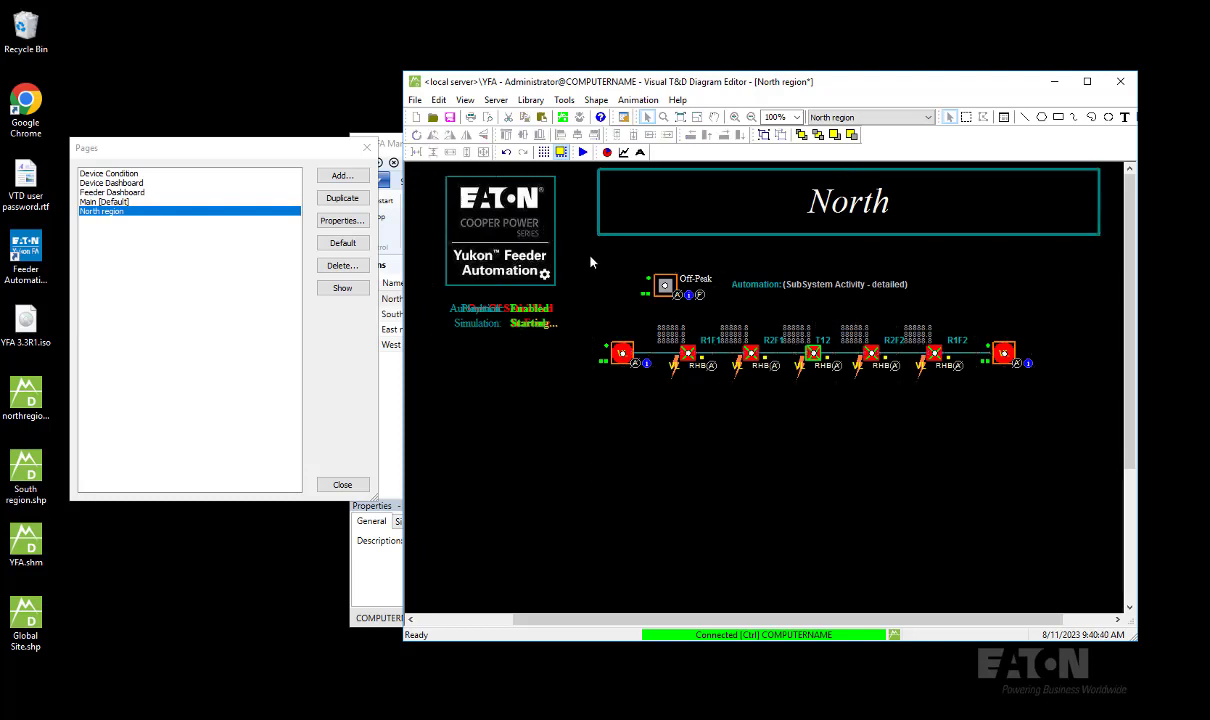
{"action": "left_click", "coordinate": [510, 233]}
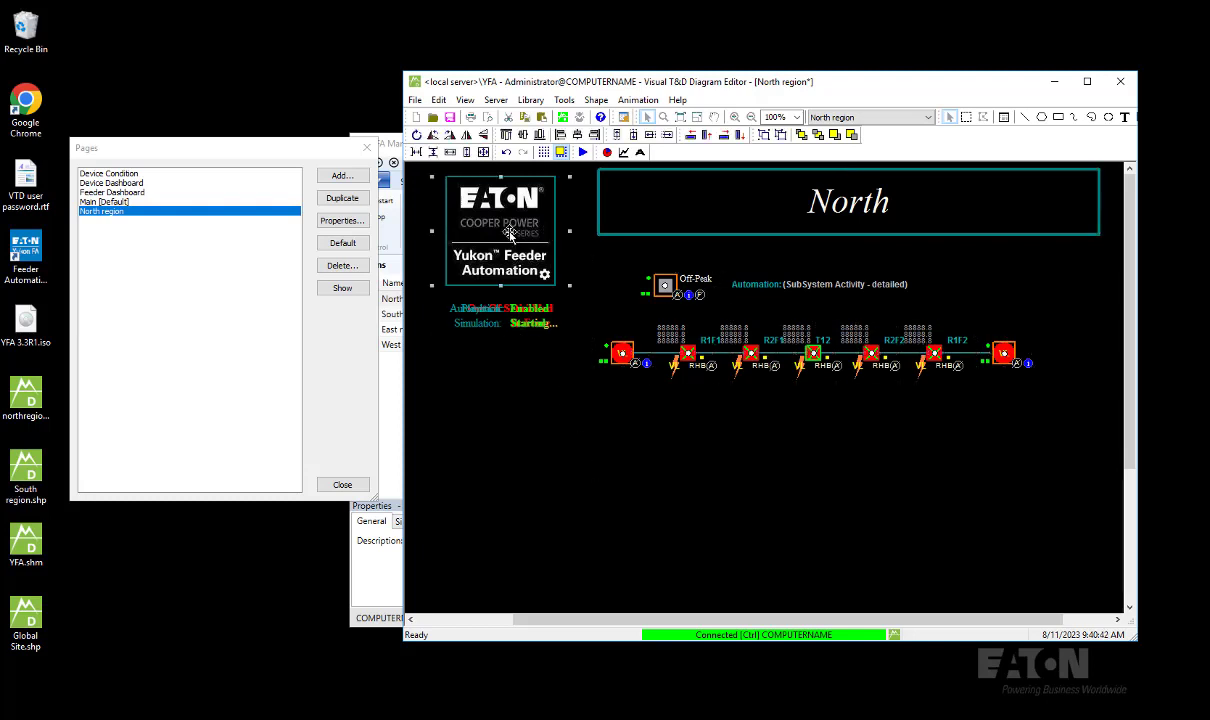
{"action": "key", "text": "Delete"}
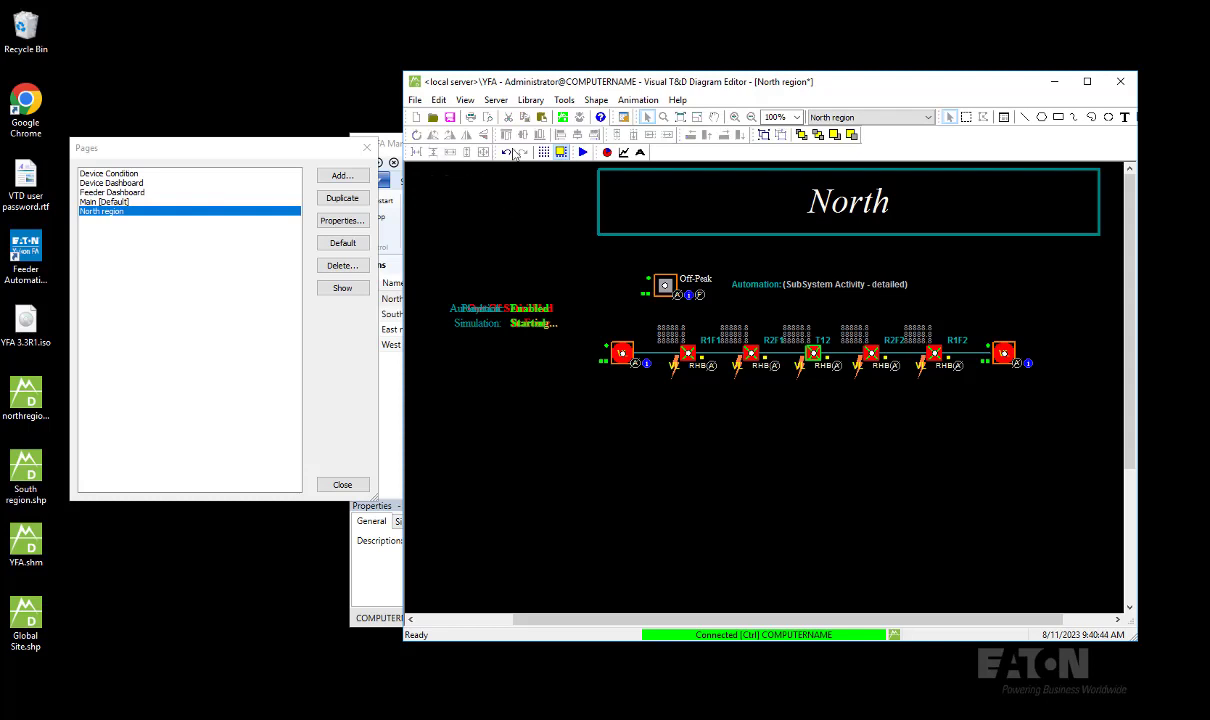
Step: Place the Yukon Feeder Automation logo shape at the top left, accepting both replace-page prompts
{"action": "left_click", "coordinate": [530, 100]}
{"action": "left_click", "coordinate": [540, 117]}
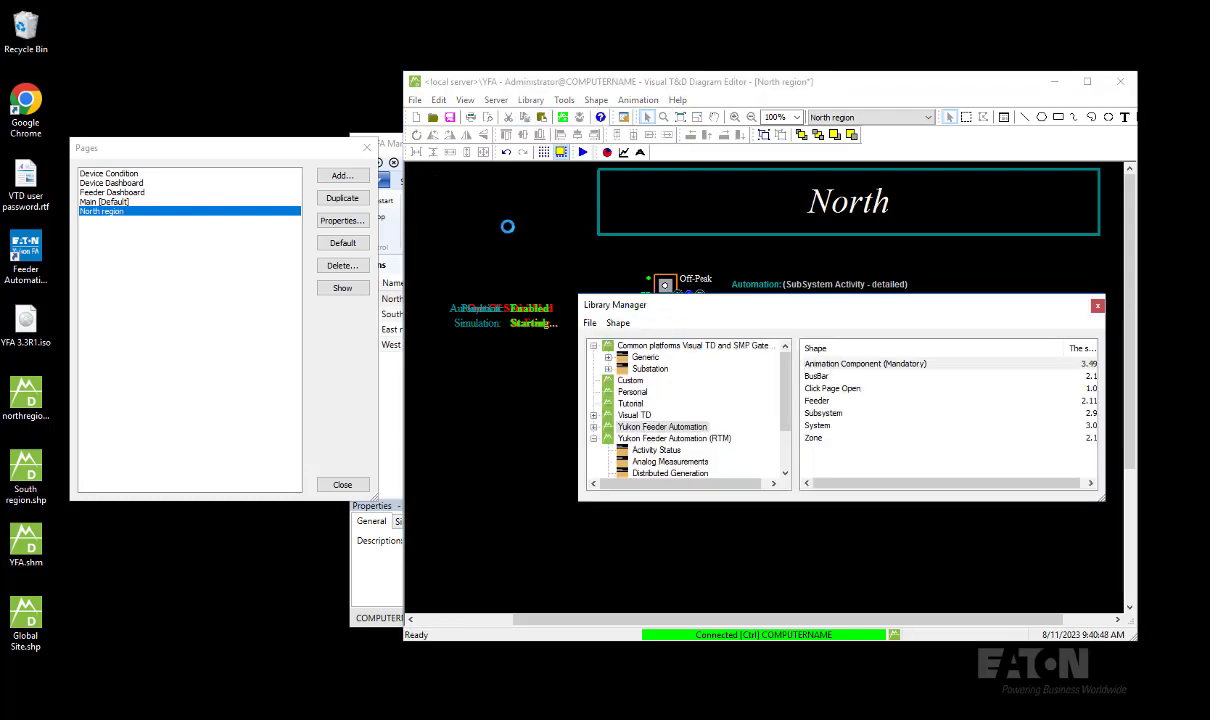
{"action": "left_click", "coordinate": [440, 175]}
{"action": "left_click", "coordinate": [820, 398]}
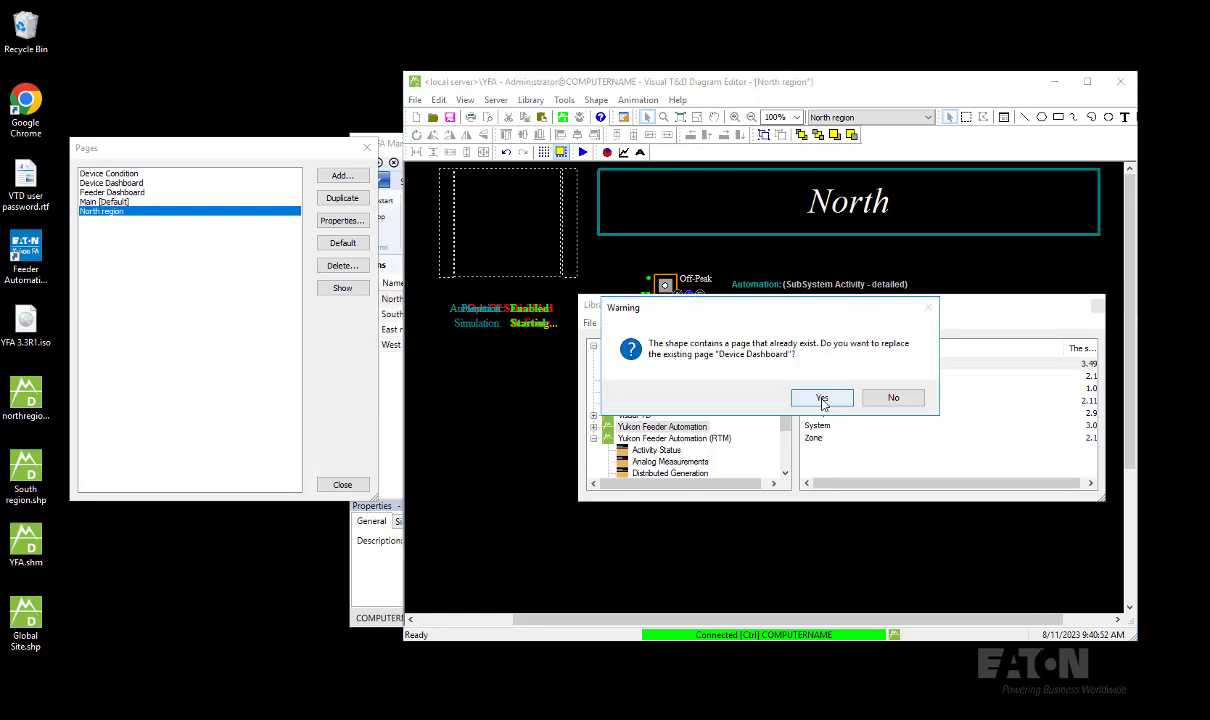
{"action": "left_click", "coordinate": [821, 399]}
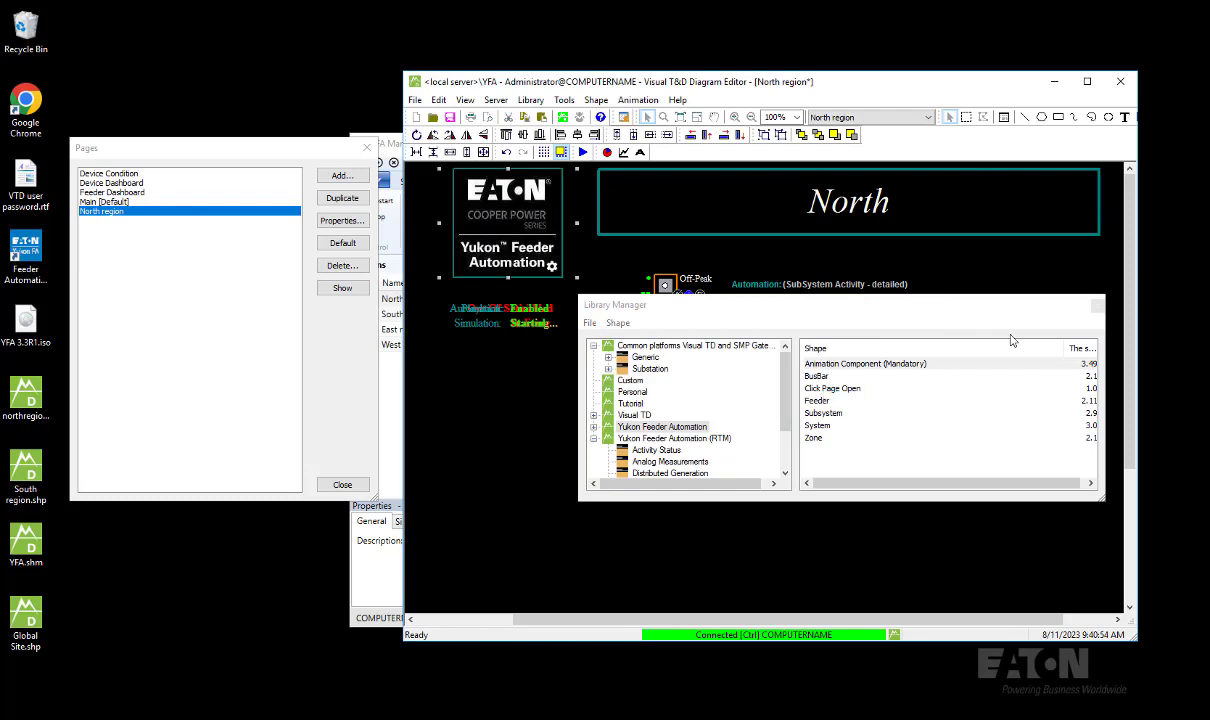
{"action": "left_click", "coordinate": [1097, 305]}
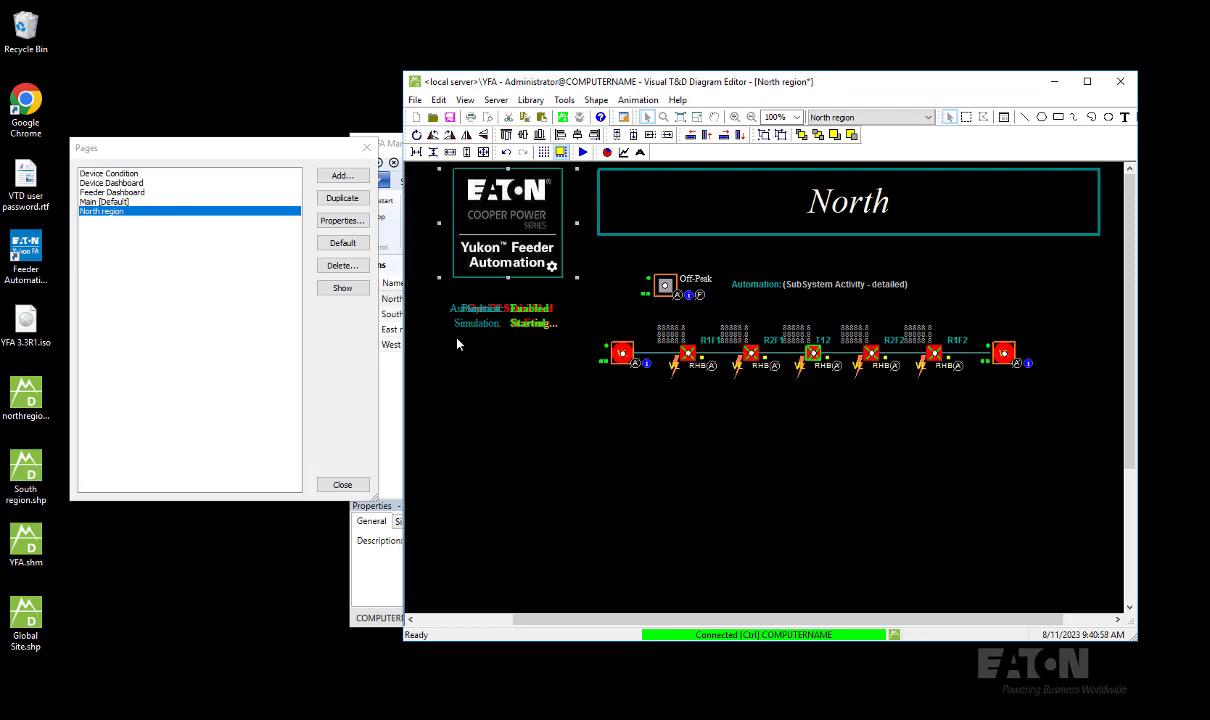
Step: Open the FA_Objects module's AliasResolution function in the Visual Basic editor
{"action": "left_click", "coordinate": [624, 118]}
{"action": "left_click", "coordinate": [241, 271]}
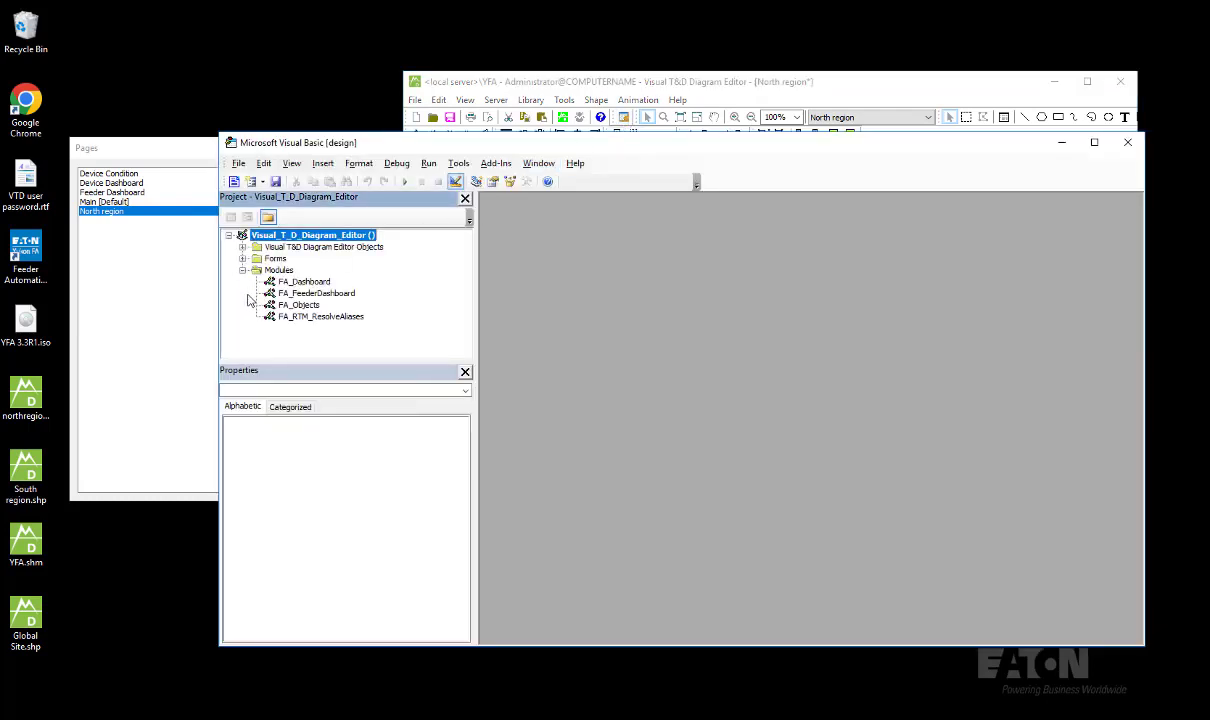
{"action": "left_click", "coordinate": [295, 306]}
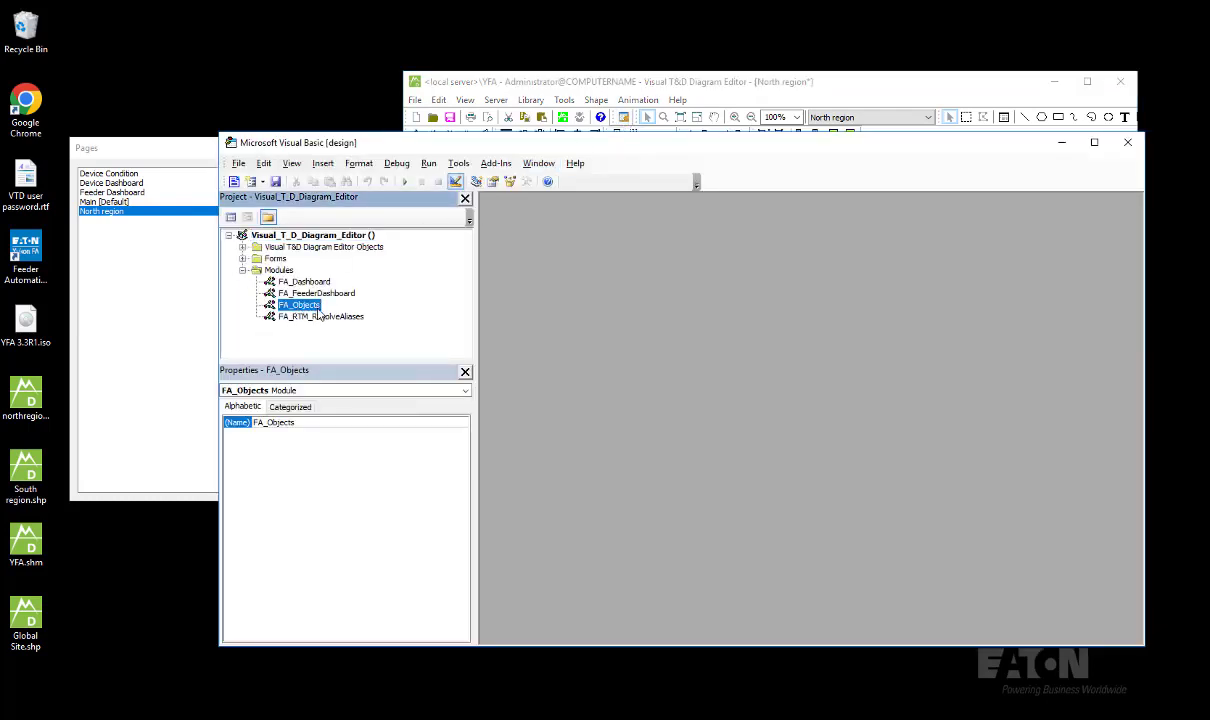
{"action": "double_click", "coordinate": [314, 310]}
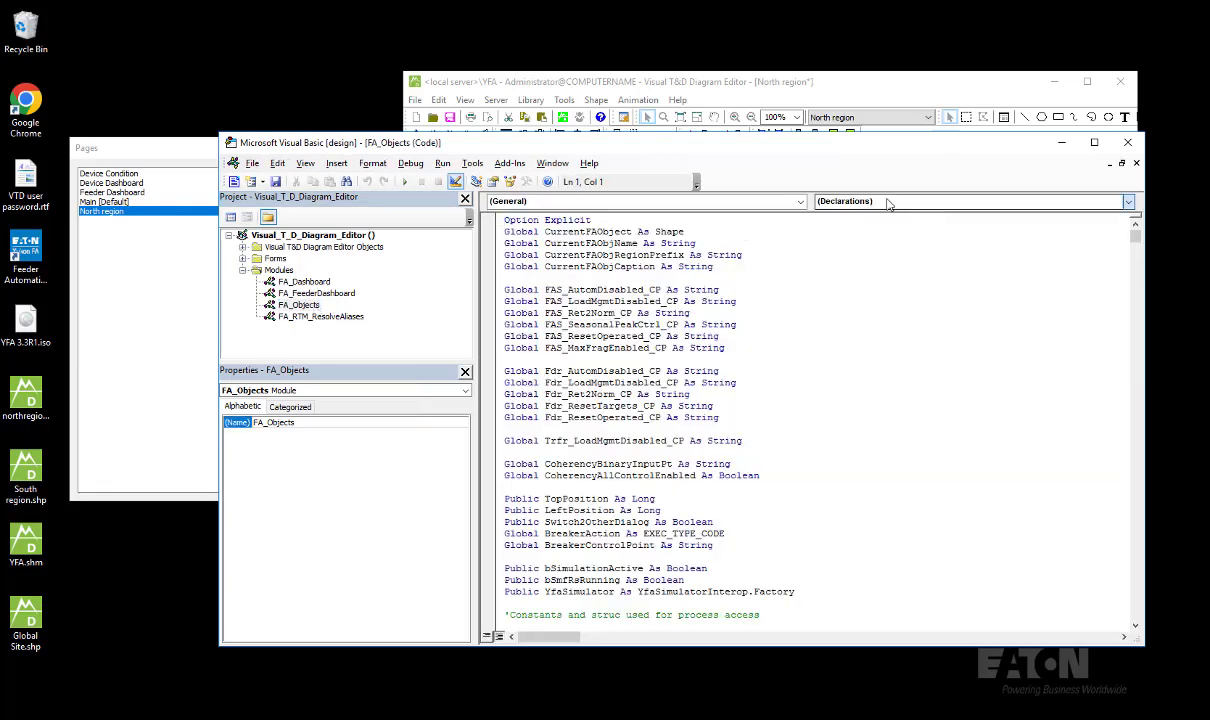
{"action": "left_click", "coordinate": [836, 202]}
{"action": "left_click", "coordinate": [860, 226]}
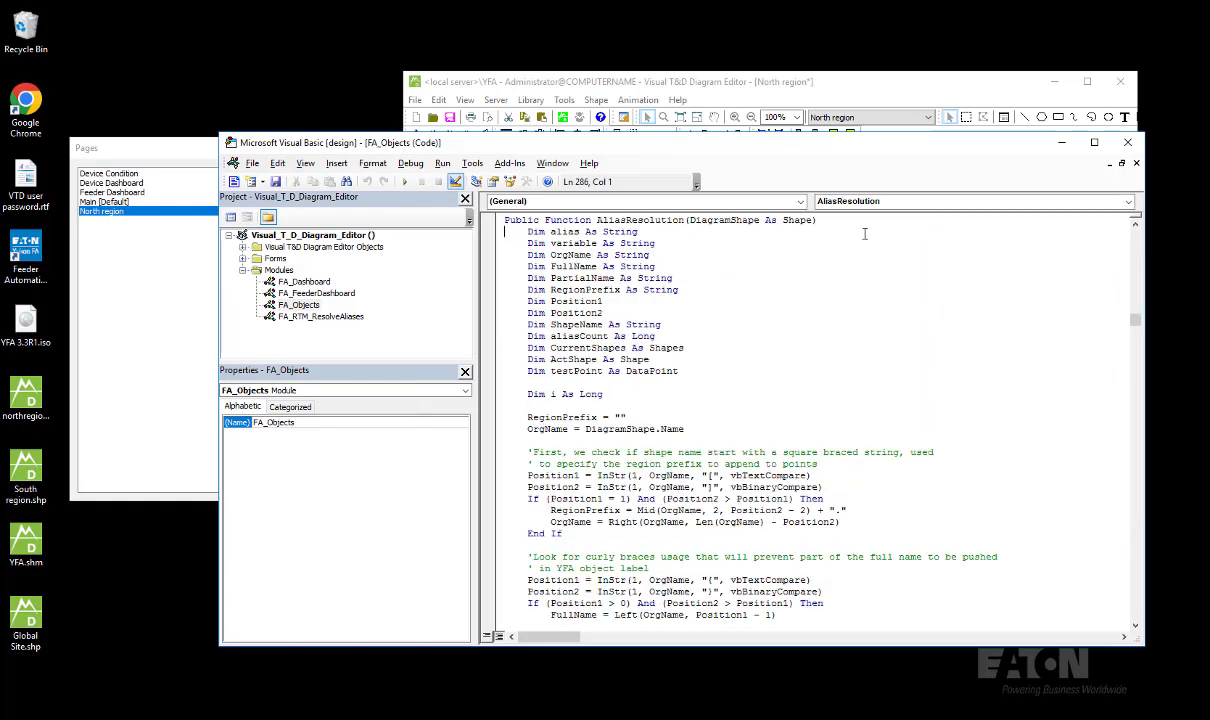
Step: Paste the If block after 'Dim i As Long' and set the shape-name prefix to '[North region]'
{"action": "left_click", "coordinate": [516, 405]}
{"action": "left_click_drag", "start_coordinate": [527, 394], "coordinate": [607, 394]}
{"action": "left_click", "coordinate": [607, 394]}
{"action": "key", "text": "Return"}
{"action": "key", "text": "Return"}
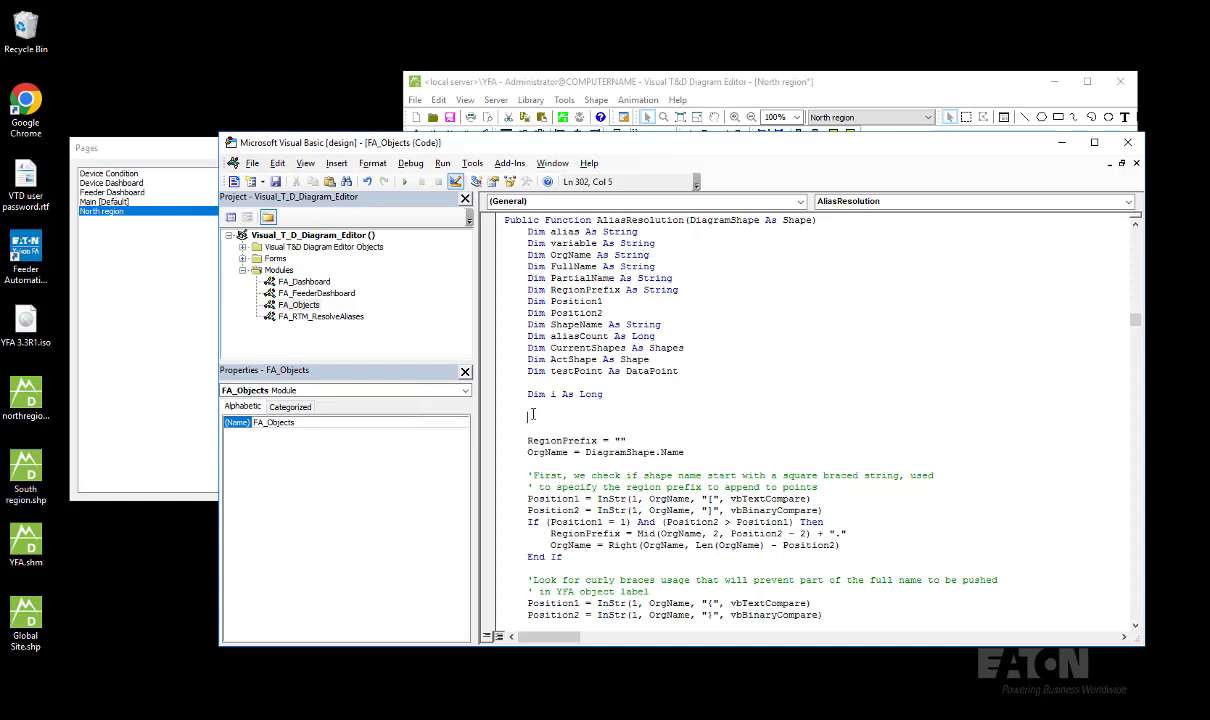
{"action": "key", "text": "ctrl+v"}
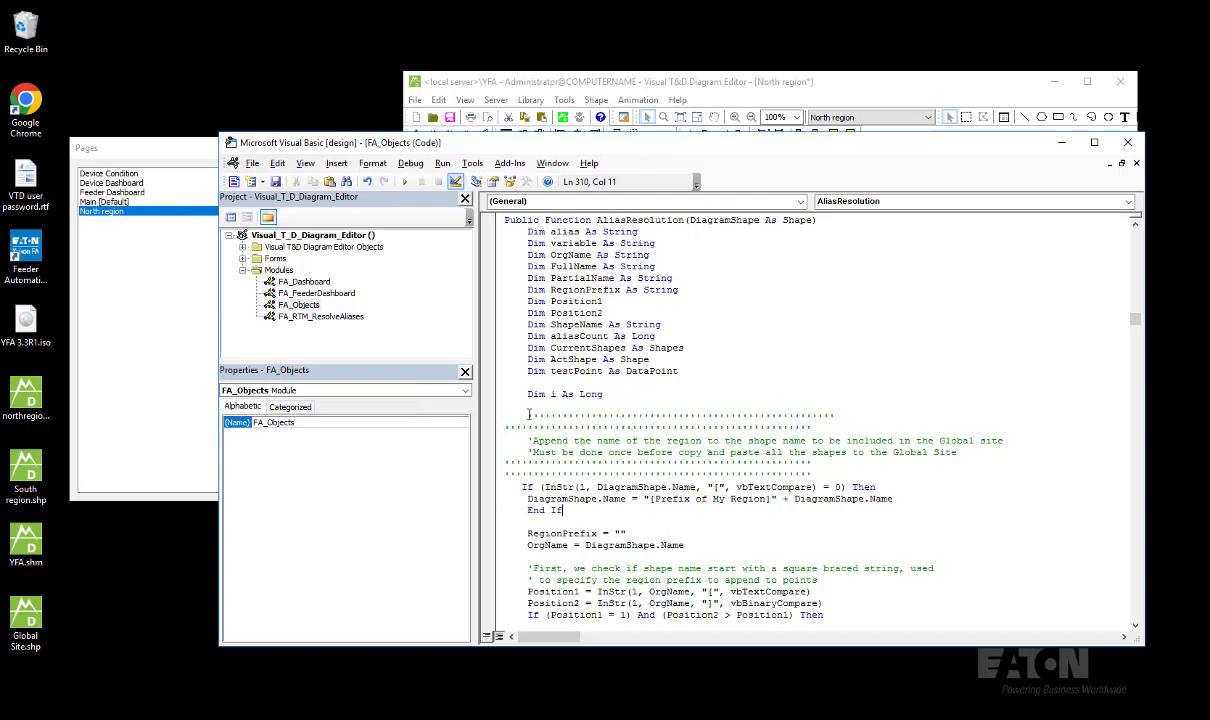
{"action": "left_click", "coordinate": [519, 487]}
{"action": "left_click", "coordinate": [528, 498]}
{"action": "key", "text": "Tab"}
{"action": "left_click", "coordinate": [678, 498]}
{"action": "key", "text": "shift+Right"}
{"action": "key", "text": "shift+Right"}
{"action": "key", "text": "shift+Right"}
{"action": "key", "text": "shift+Right"}
{"action": "key", "text": "shift+Right"}
{"action": "key", "text": "shift+Right"}
{"action": "key", "text": "shift+Right"}
{"action": "key", "text": "shift+Right"}
{"action": "key", "text": "shift+Right"}
{"action": "key", "text": "shift+Right"}
{"action": "key", "text": "shift+Right"}
{"action": "key", "text": "shift+Right"}
{"action": "key", "text": "shift+Right"}
{"action": "key", "text": "shift+Right"}
{"action": "key", "text": "shift+Right"}
{"action": "key", "text": "shift+Right"}
{"action": "key", "text": "shift+Right"}
{"action": "key", "text": "shift+Right"}
{"action": "key", "text": "shift+Right"}
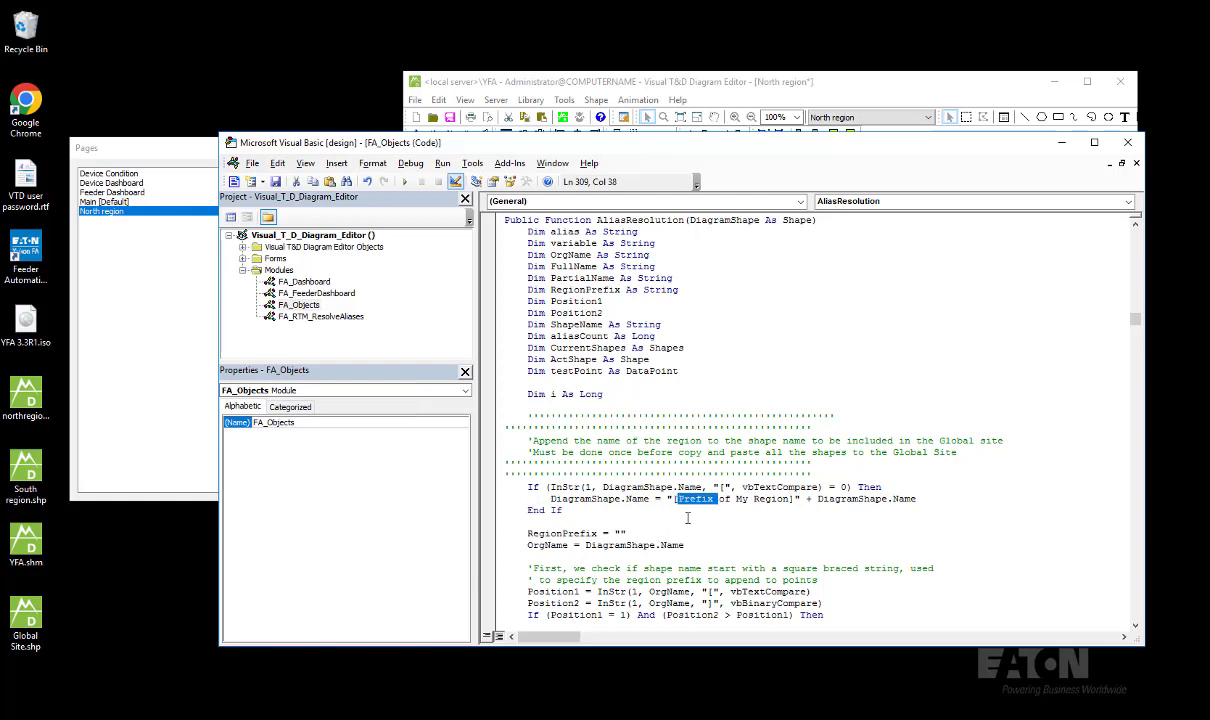
{"action": "type", "text": "North region"}
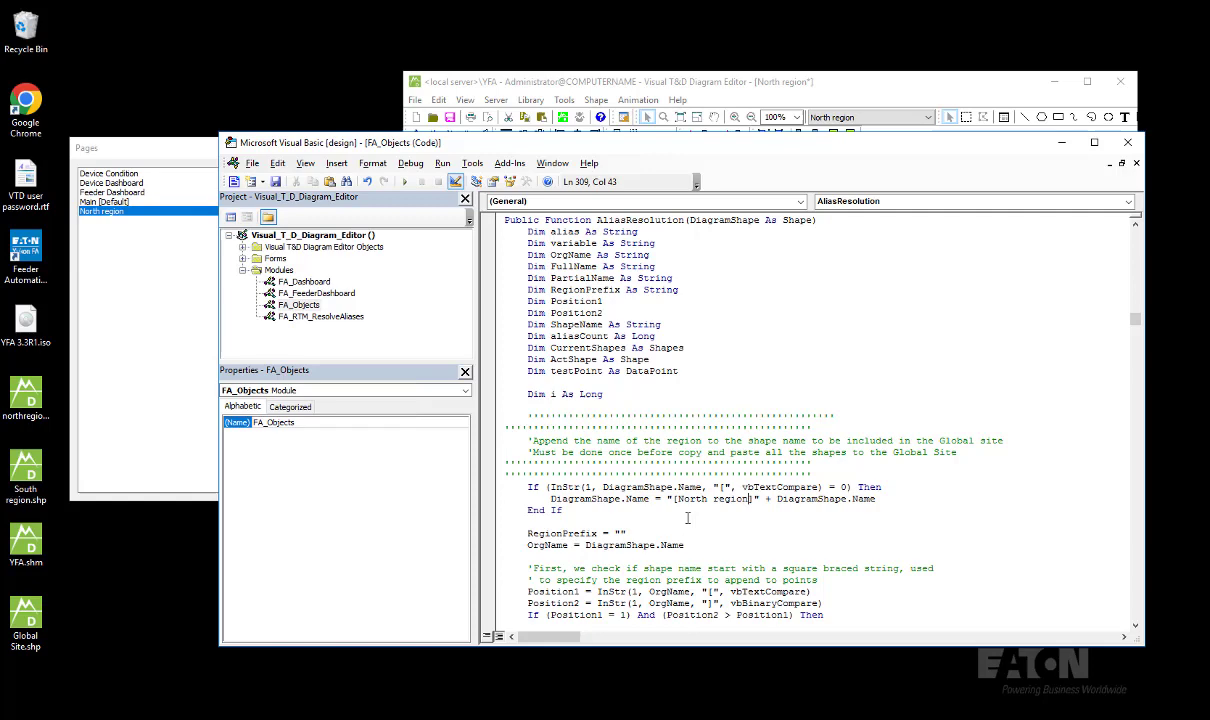
Step: Resolve aliases and check that a device's name now carries the [North region] prefix
{"action": "left_click", "coordinate": [618, 87]}
{"action": "left_click", "coordinate": [638, 100]}
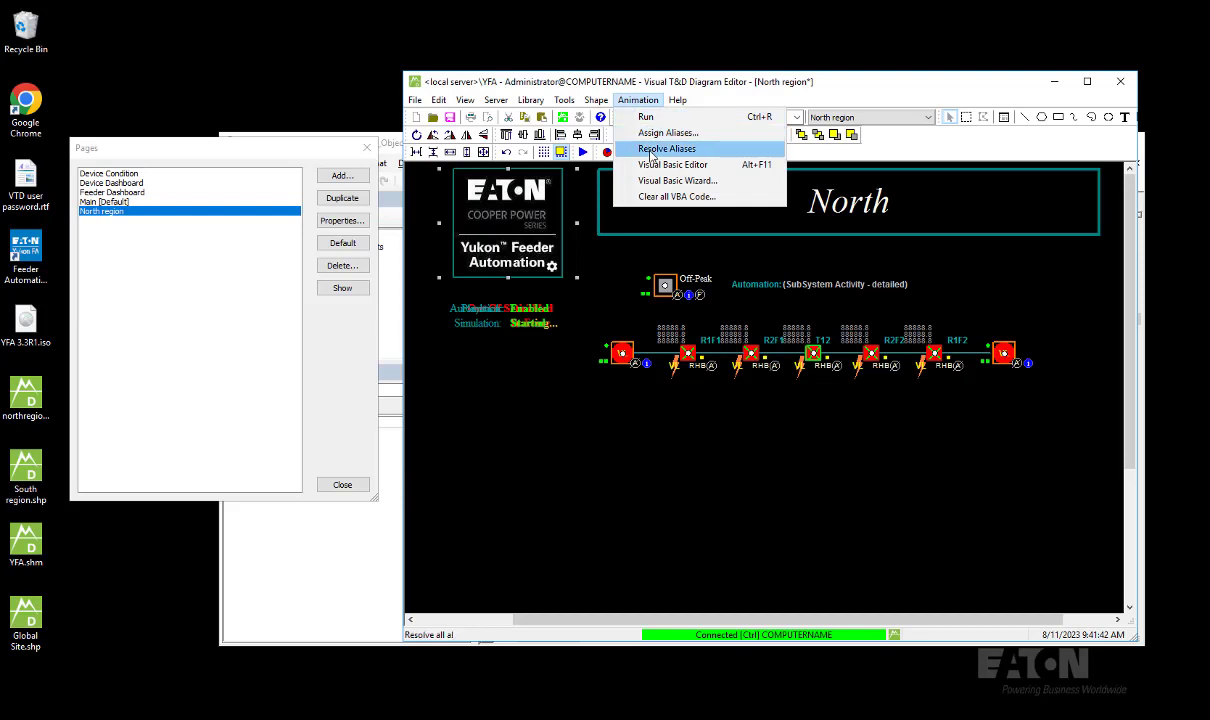
{"action": "left_click", "coordinate": [651, 150]}
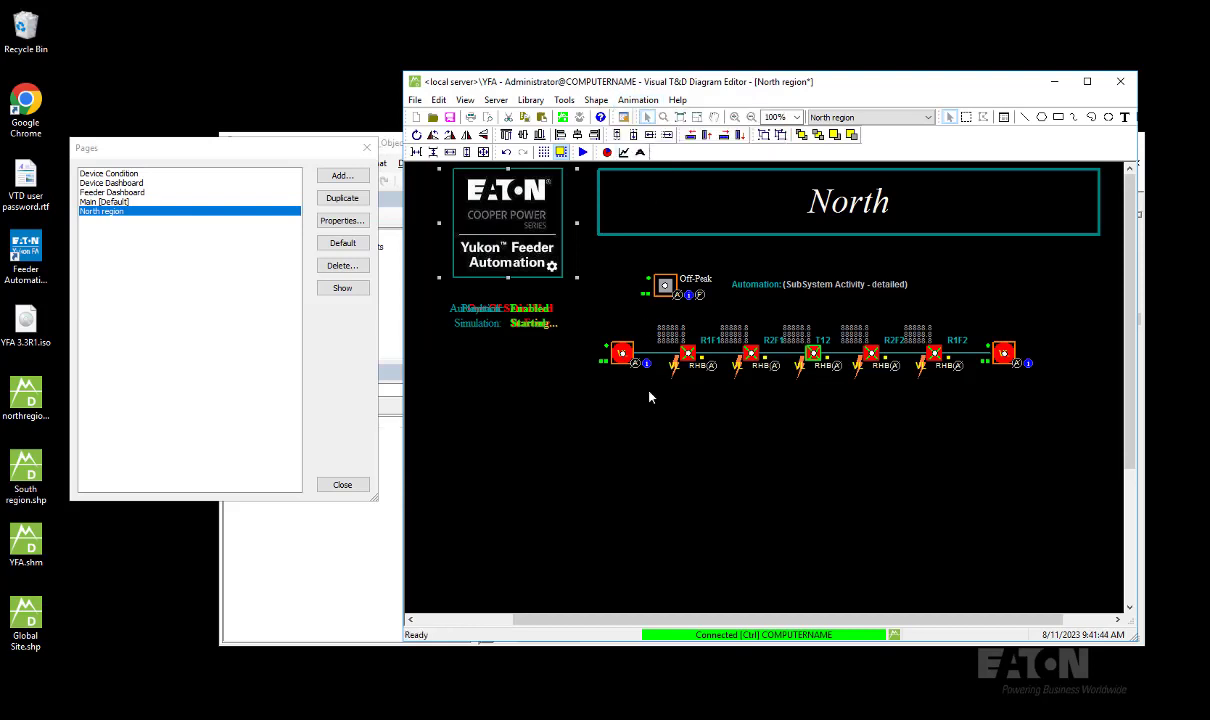
{"action": "right_click", "coordinate": [622, 358]}
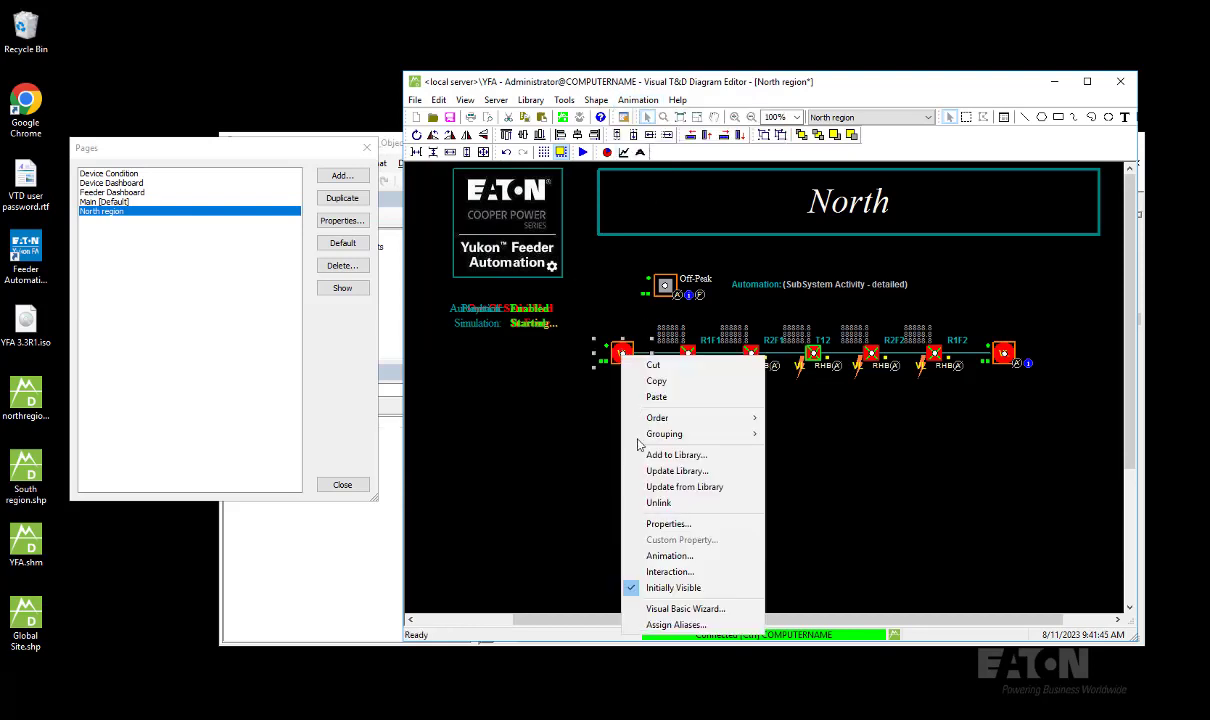
{"action": "left_click", "coordinate": [638, 522]}
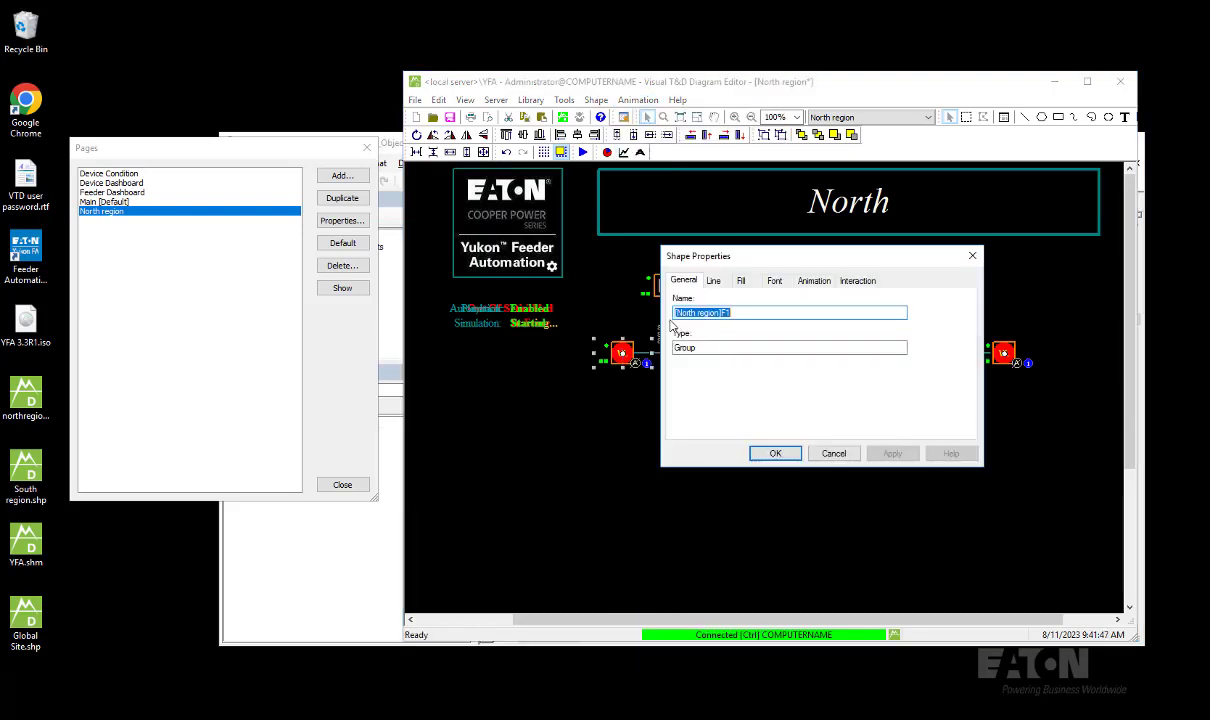
{"action": "left_click", "coordinate": [777, 453]}
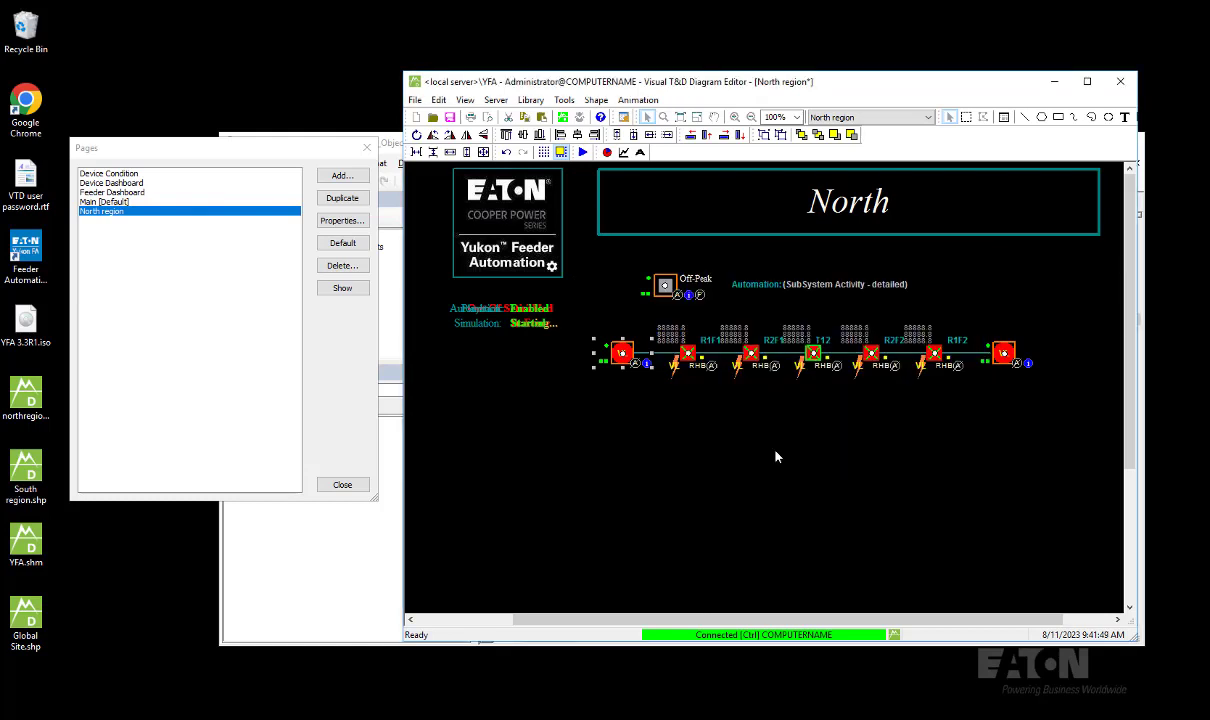
Step: Save the North region page, skip the web HMI warnings report, and run the diagram
{"action": "left_click", "coordinate": [430, 117]}
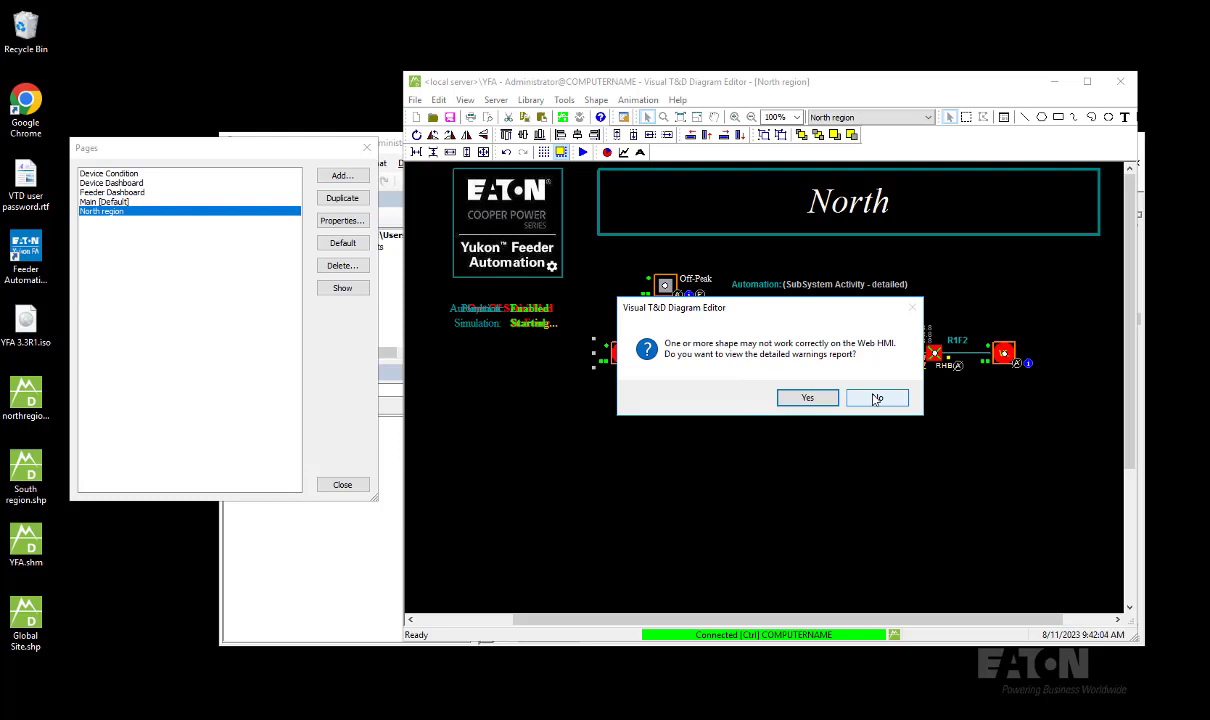
{"action": "left_click", "coordinate": [876, 398]}
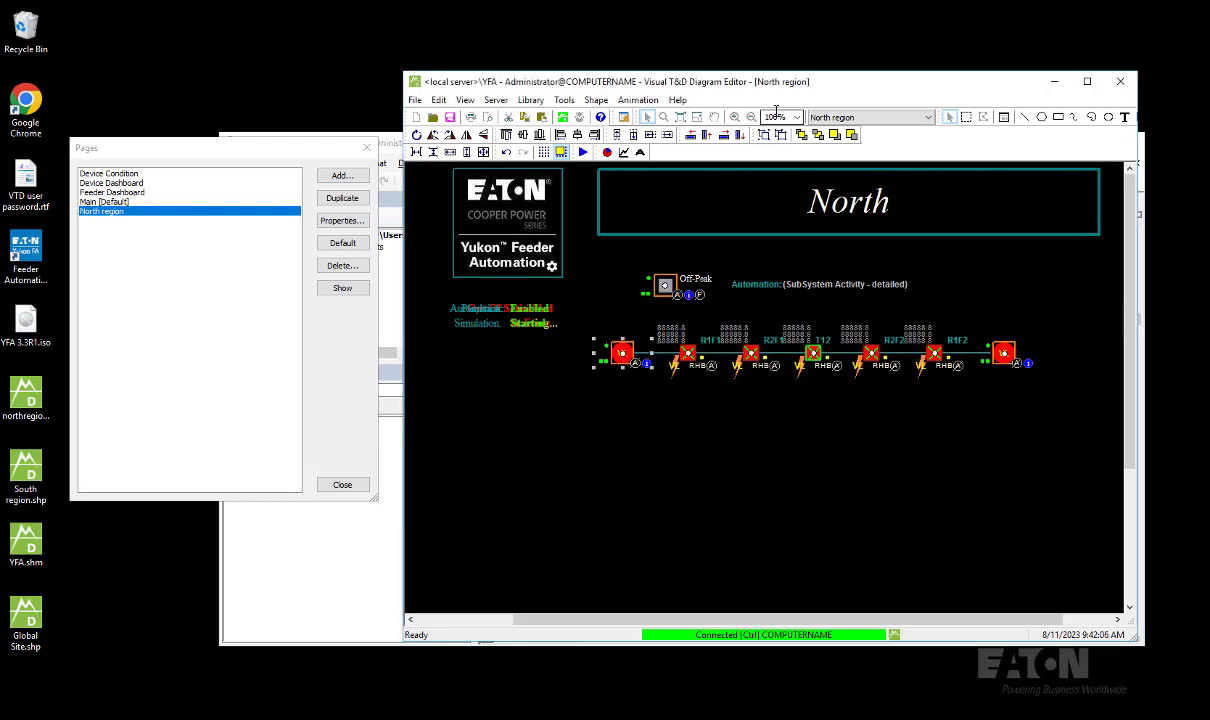
{"action": "left_click", "coordinate": [583, 152]}
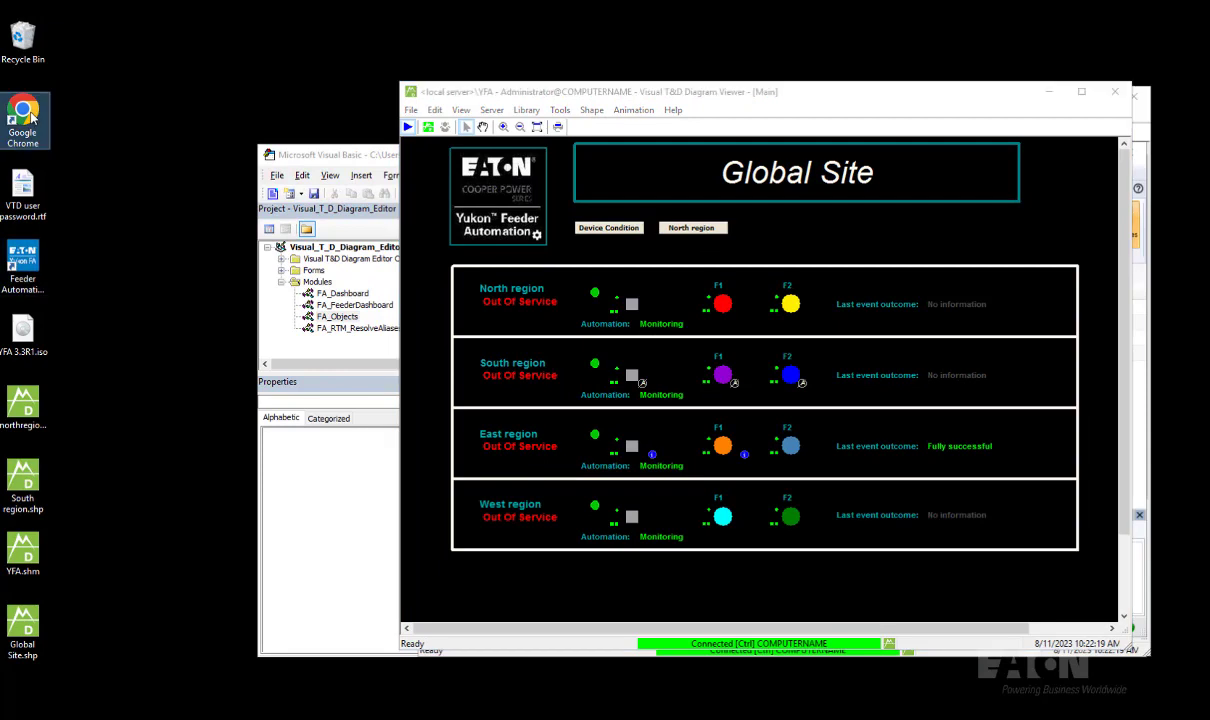
Step: Launch Chrome and log in to the Visual T&D Web HMI
{"action": "double_click", "coordinate": [31, 118]}
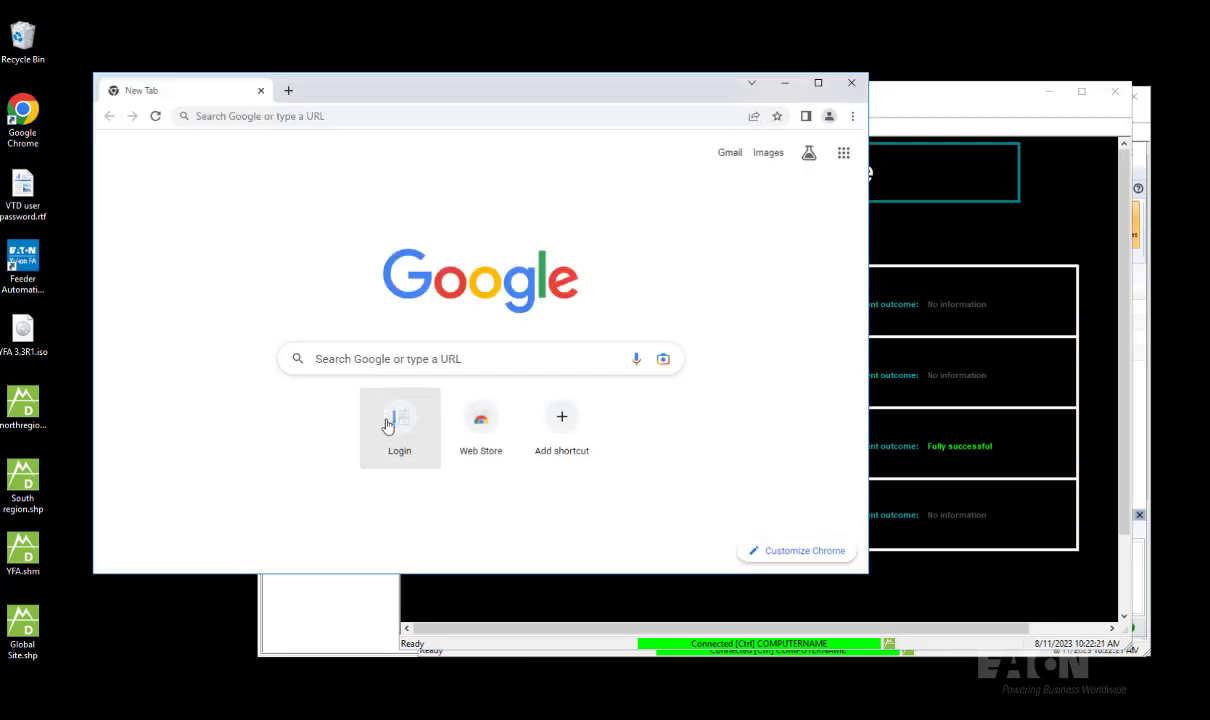
{"action": "left_click", "coordinate": [388, 425]}
{"action": "left_click", "coordinate": [442, 384]}
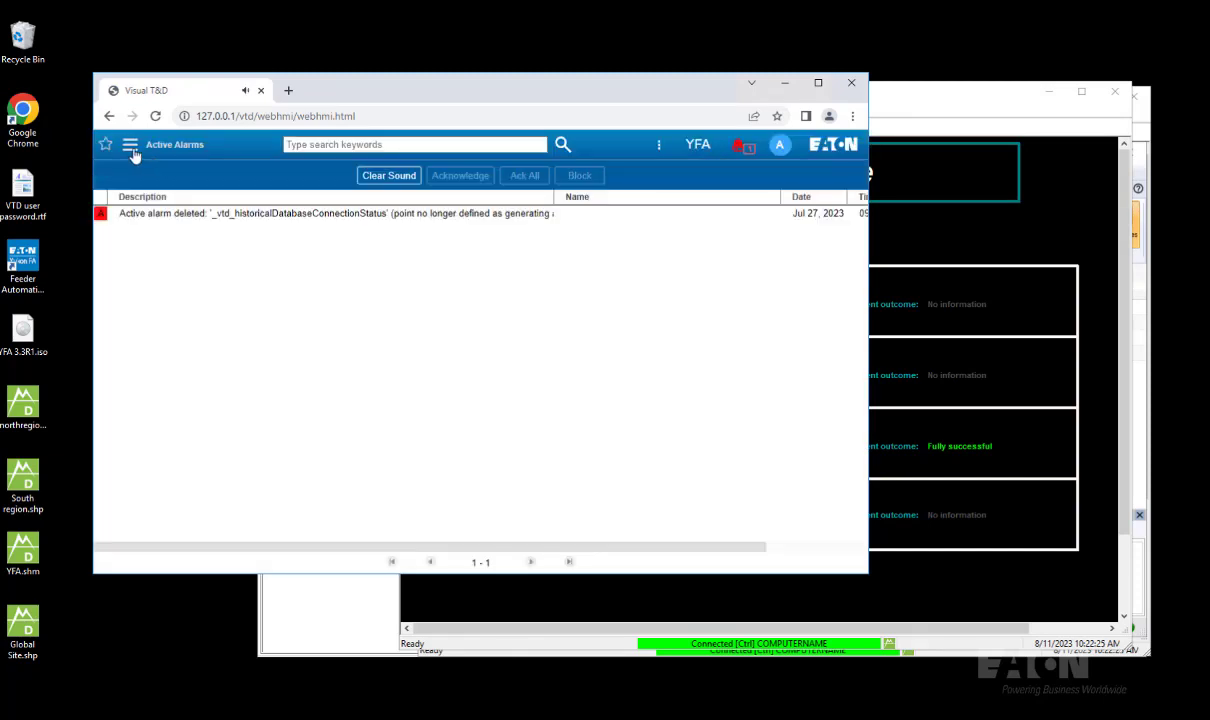
Step: Display the North region page from the navigation menu, then return to YFA Manager
{"action": "left_click", "coordinate": [131, 147]}
{"action": "left_click", "coordinate": [158, 368]}
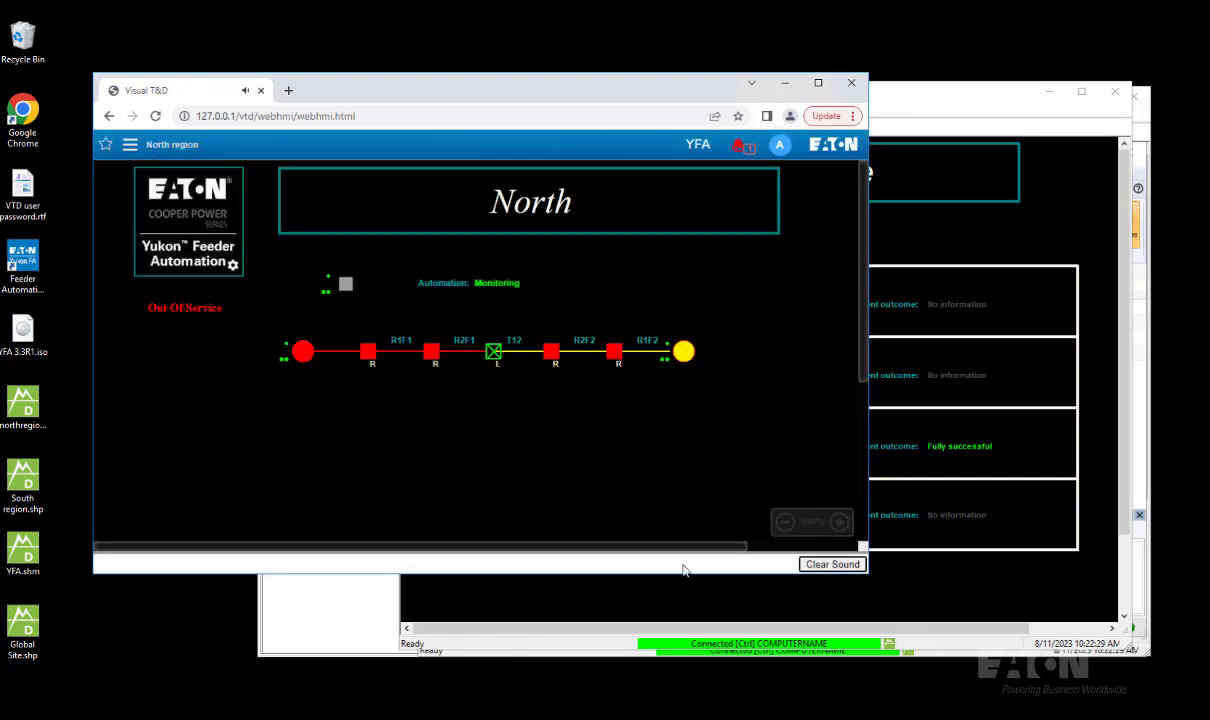
{"action": "key", "text": "alt+Tab"}
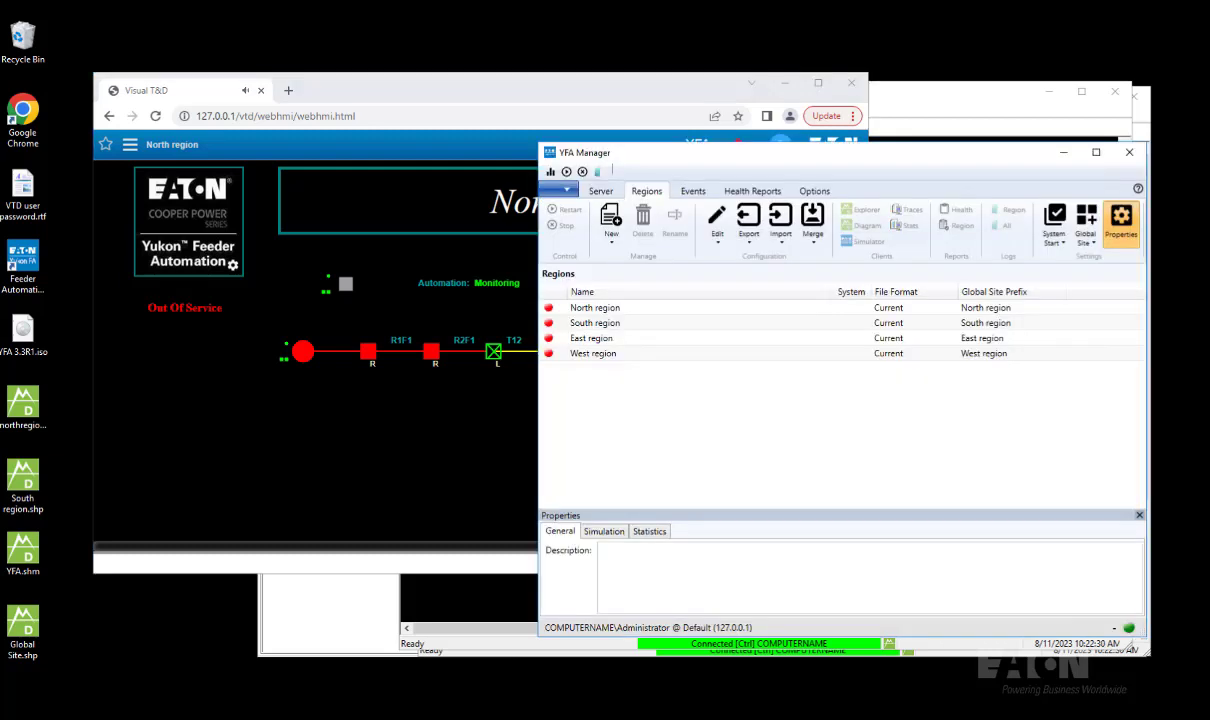
Step: Restart the North region in YFA Manager and return to the Web HMI page in Chrome
{"action": "left_click", "coordinate": [541, 304]}
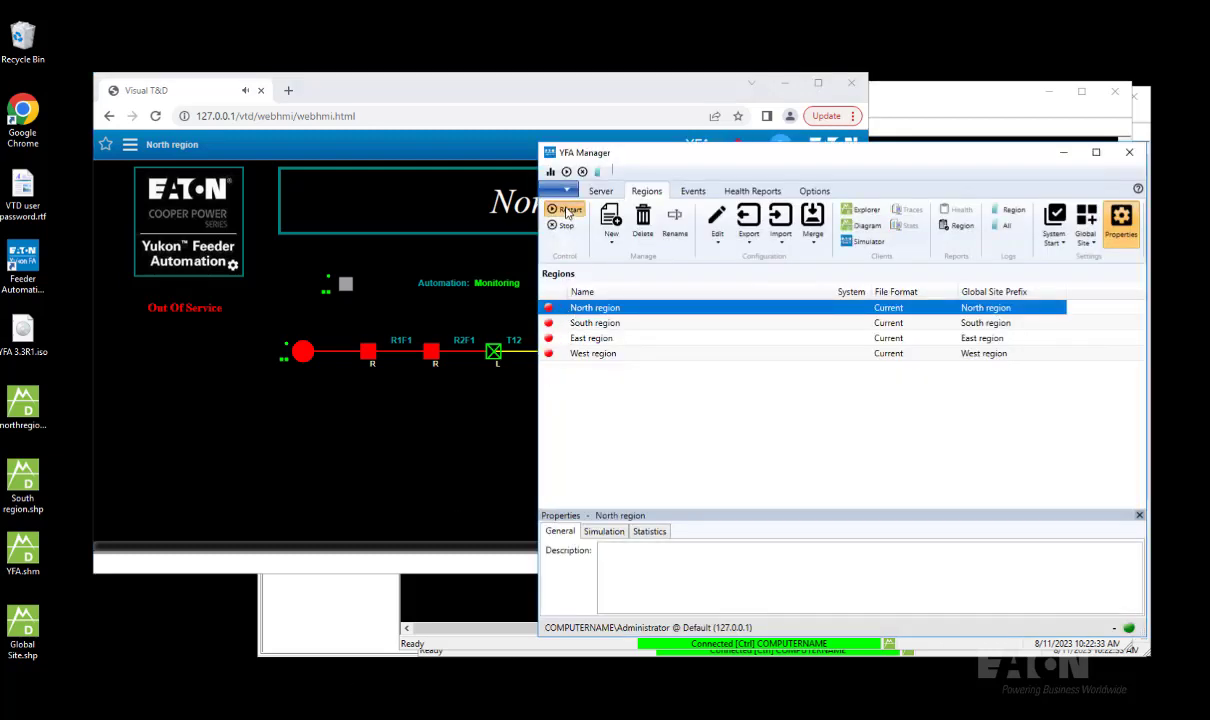
{"action": "left_click", "coordinate": [566, 211]}
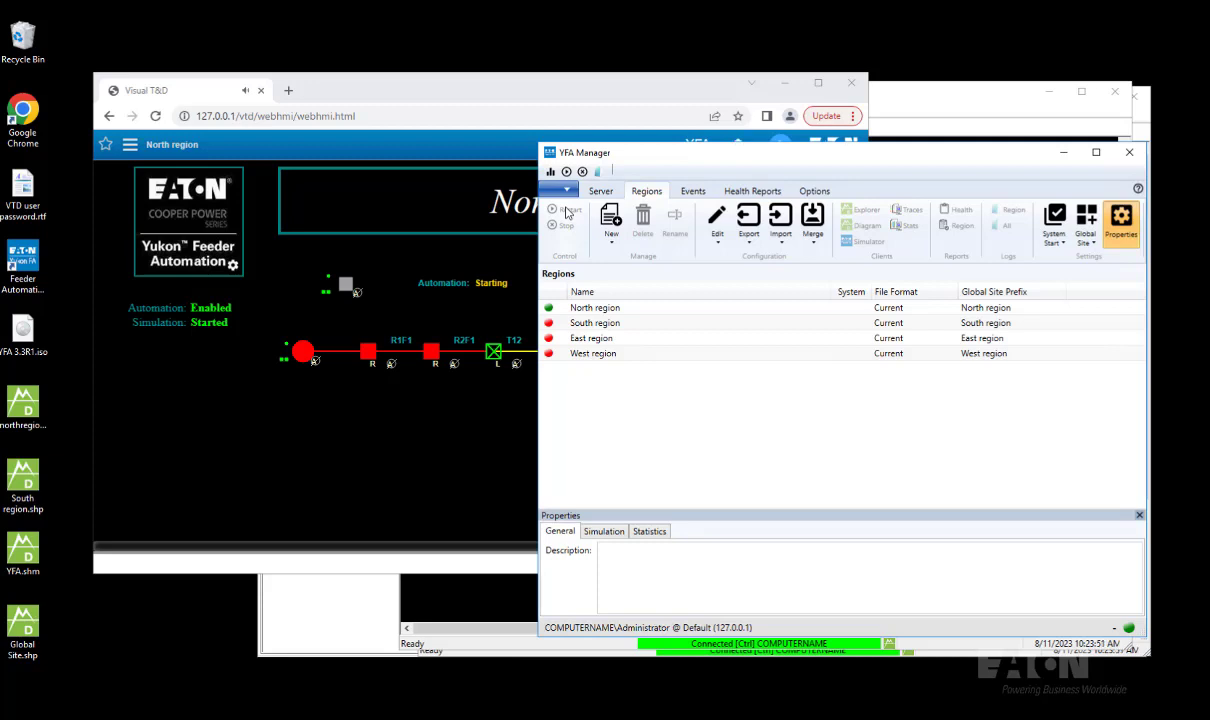
{"action": "left_click", "coordinate": [563, 93]}
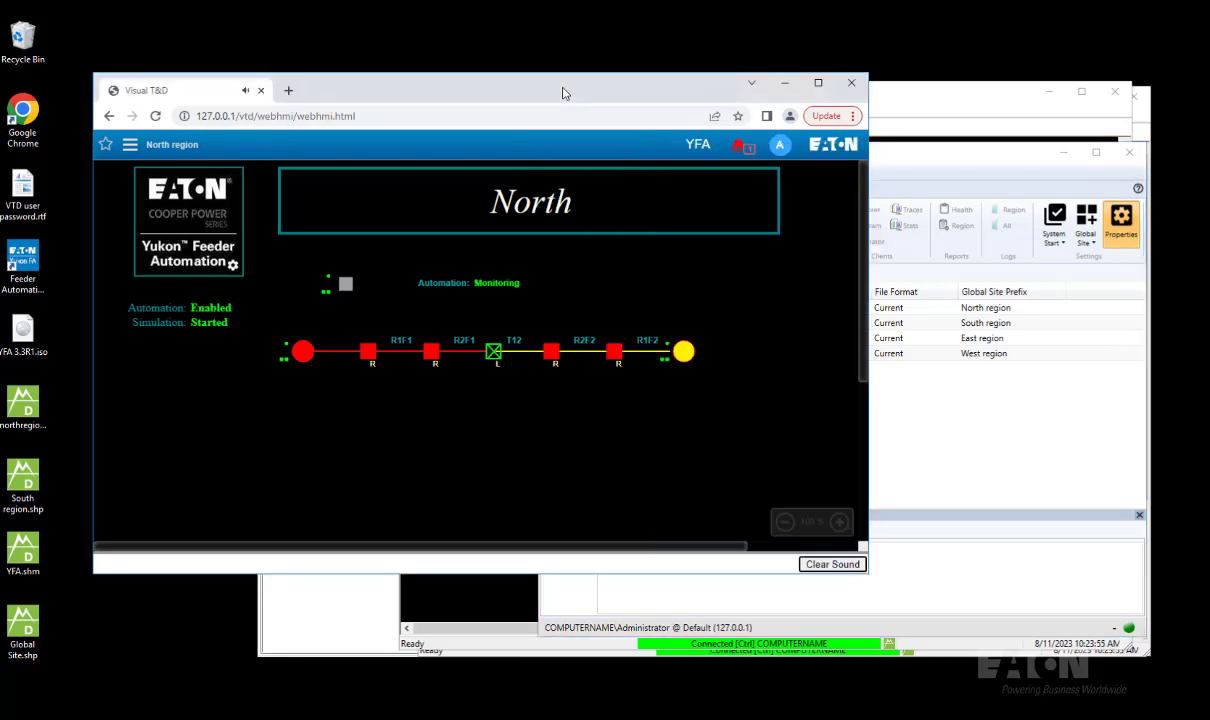